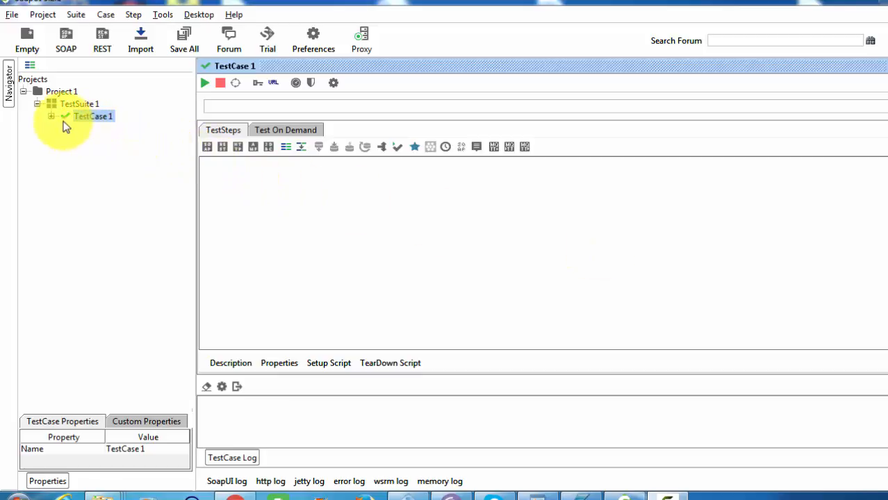
# Expand TestCase 1 and add a JDBC Request step named 'JDBC Request' to its Test Steps.
pyautogui.click(32, 78)
pyautogui.click(70, 93)
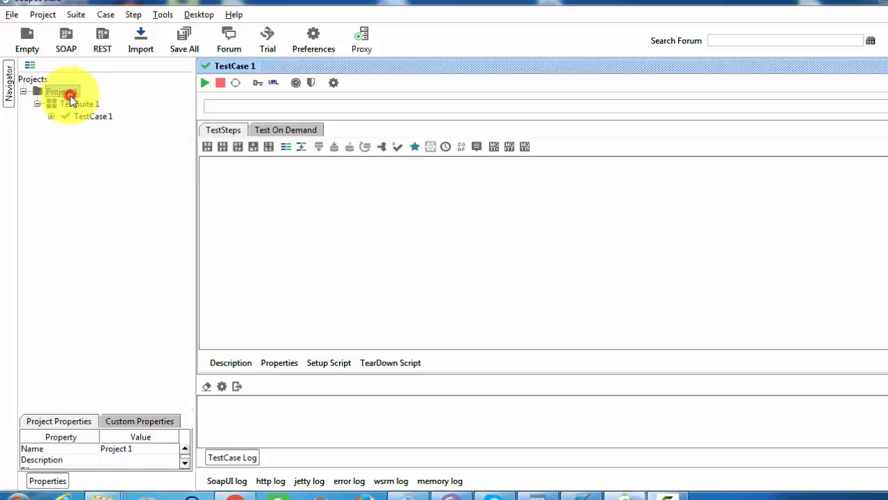
pyautogui.click(84, 105)
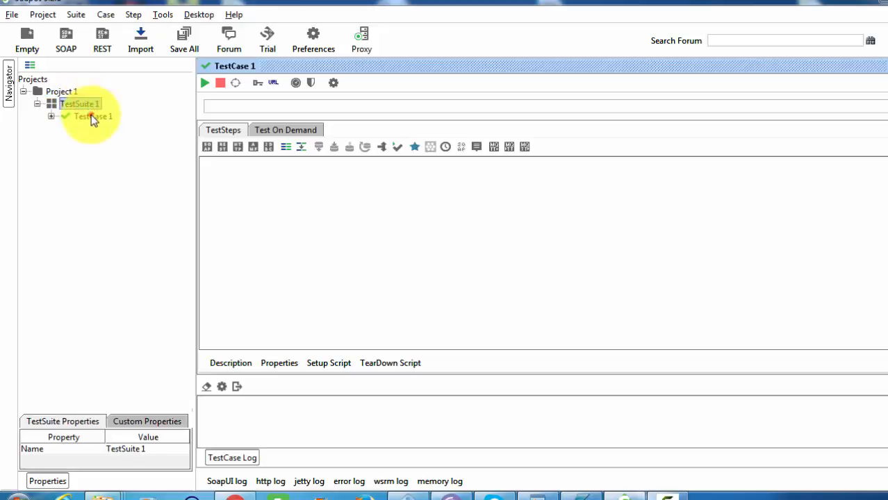
pyautogui.click(93, 118)
pyautogui.click(51, 116)
pyautogui.click(83, 129)
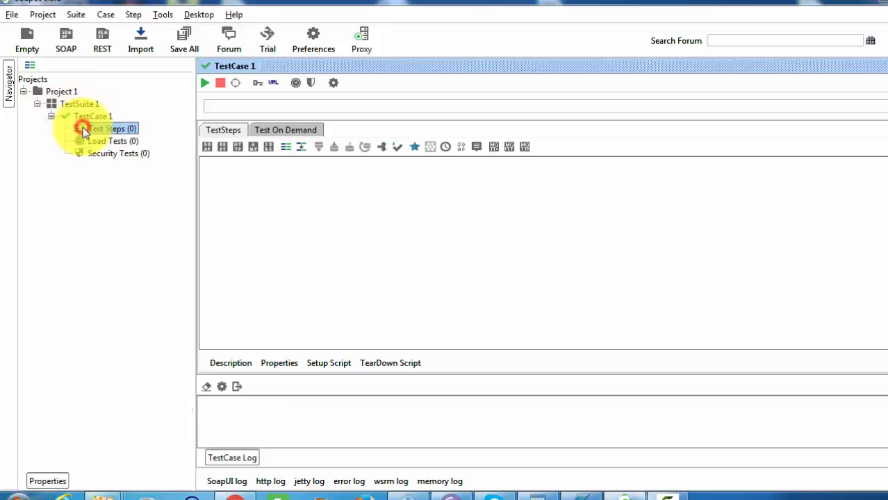
pyautogui.rightClick(84, 131)
pyautogui.moveTo(145, 154)
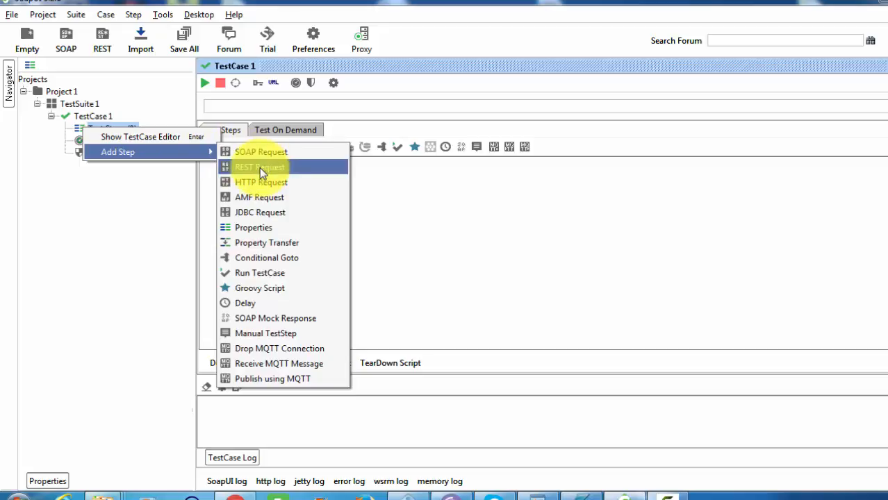
pyautogui.click(259, 213)
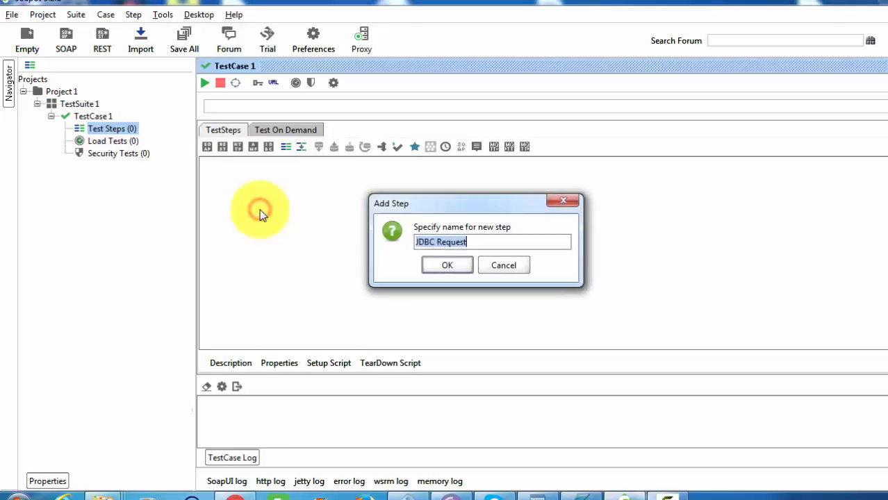
pyautogui.click(447, 265)
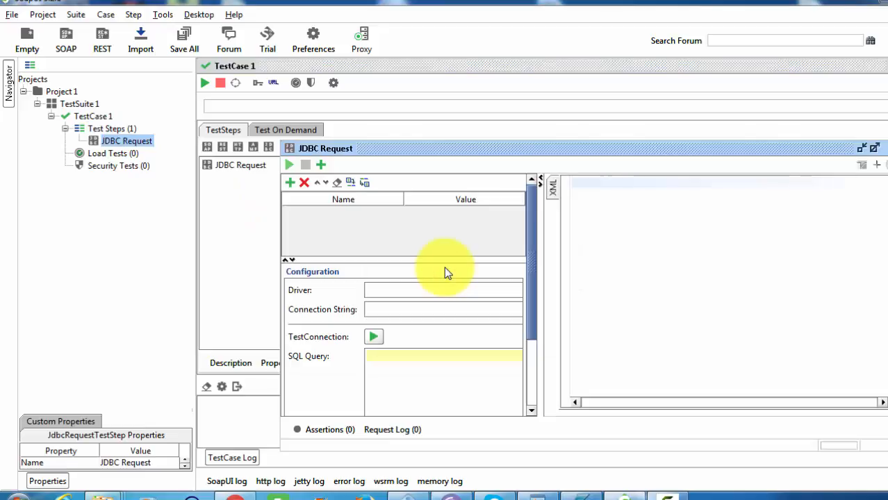
# Maximize the JDBC Request editor and widen its configuration pane beside the XML panel.
pyautogui.click(875, 150)
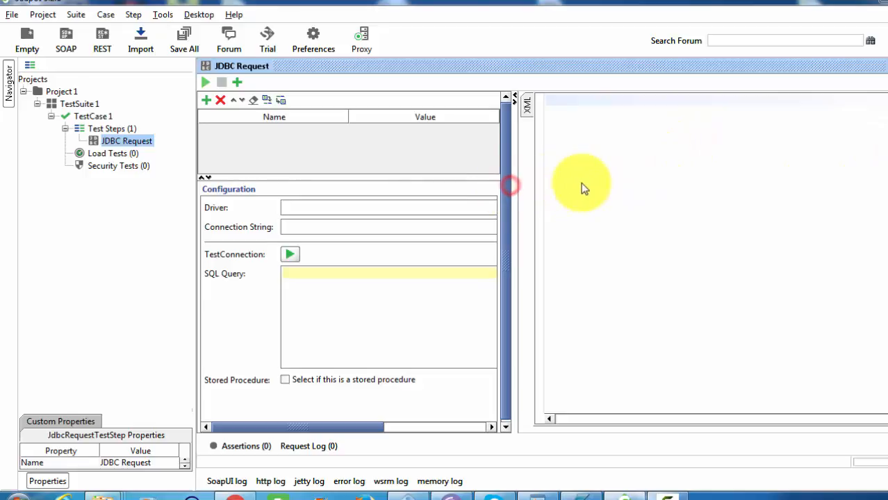
pyautogui.moveTo(514, 196); pyautogui.dragTo(610, 180)
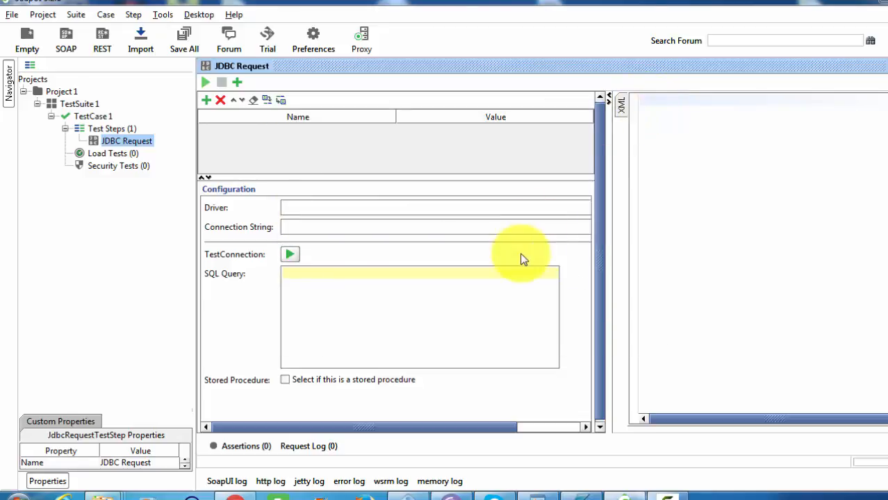
# Search Google for 'mysql connector java jar download'.
pyautogui.click(235, 496)
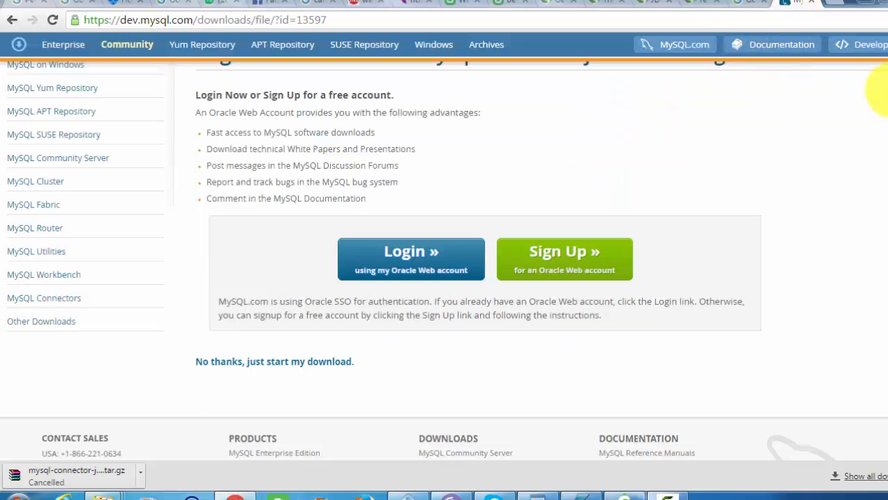
pyautogui.scroll(2, 883, 97)
pyautogui.click(748, 2)
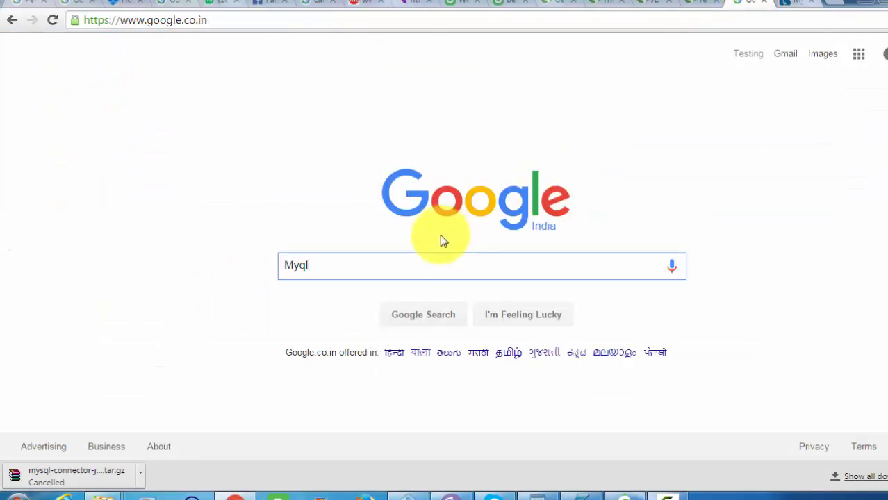
pyautogui.press('BackSpace')
pyautogui.press('BackSpace')
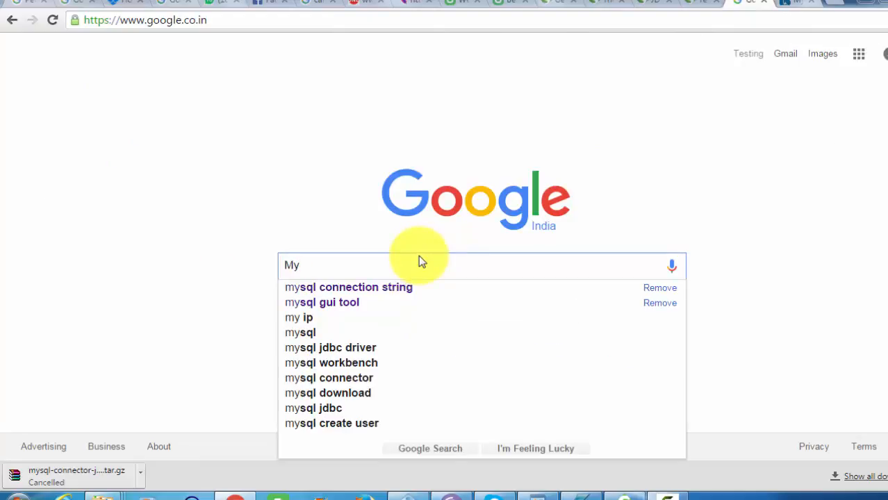
pyautogui.press('Down')
pyautogui.press('BackSpace')
pyautogui.press('BackSpace')
pyautogui.press('BackSpace')
pyautogui.press('BackSpace')
pyautogui.press('BackSpace')
pyautogui.press('BackSpace')
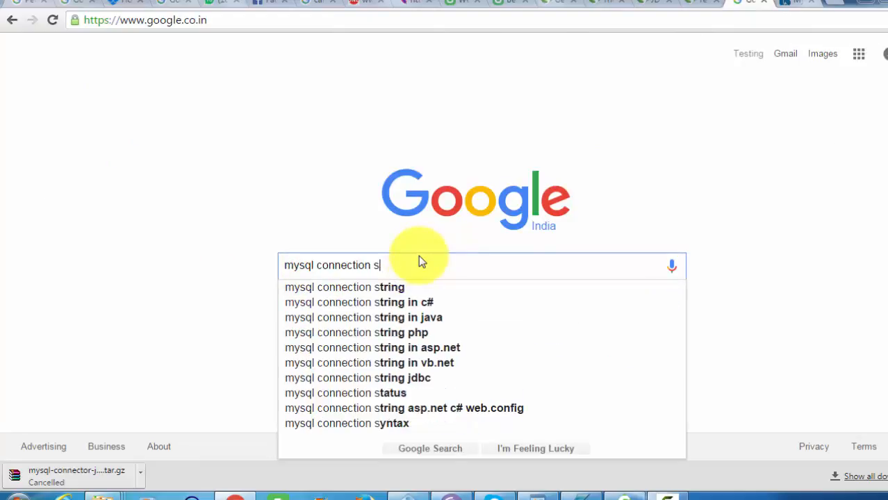
pyautogui.write('java ')
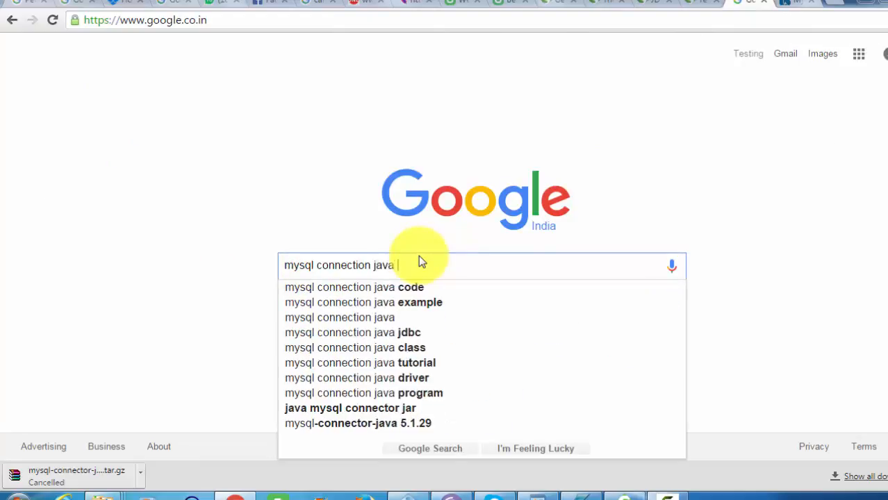
pyautogui.write('jar')
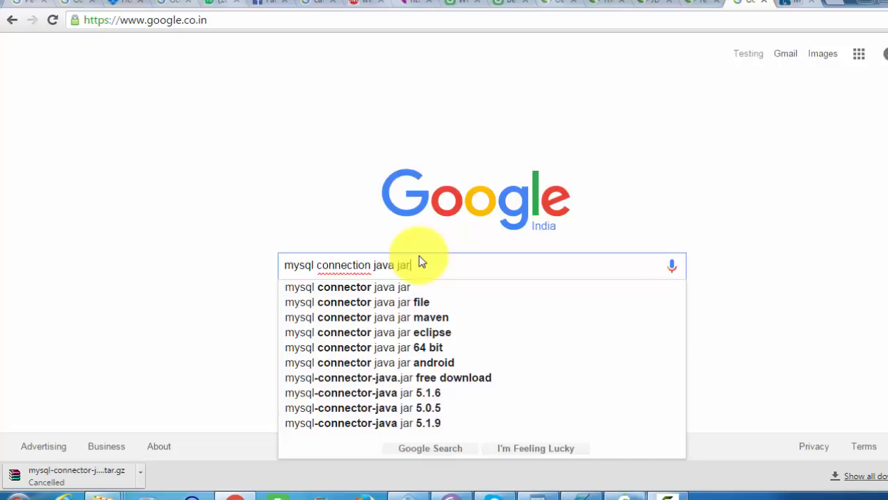
pyautogui.press('Down')
pyautogui.press('Return')
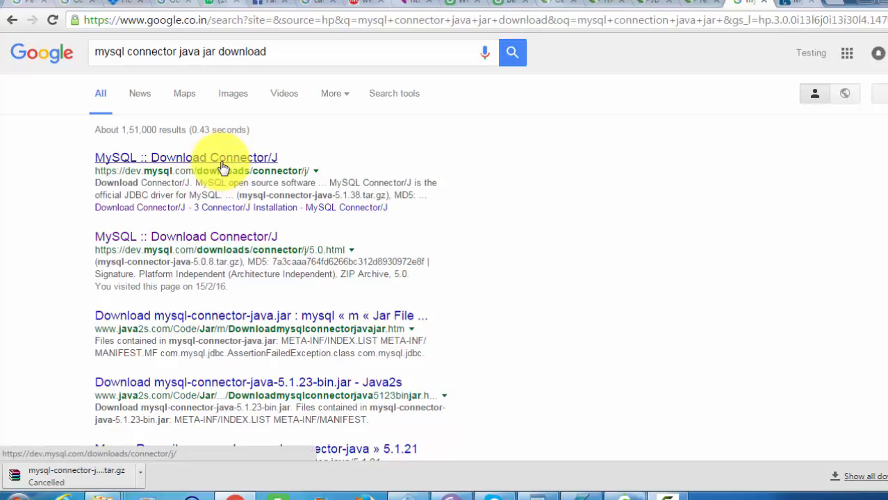
# Open the MySQL :: Download Connector/J result and scroll to the 5.1.38 packages.
pyautogui.click(220, 164)
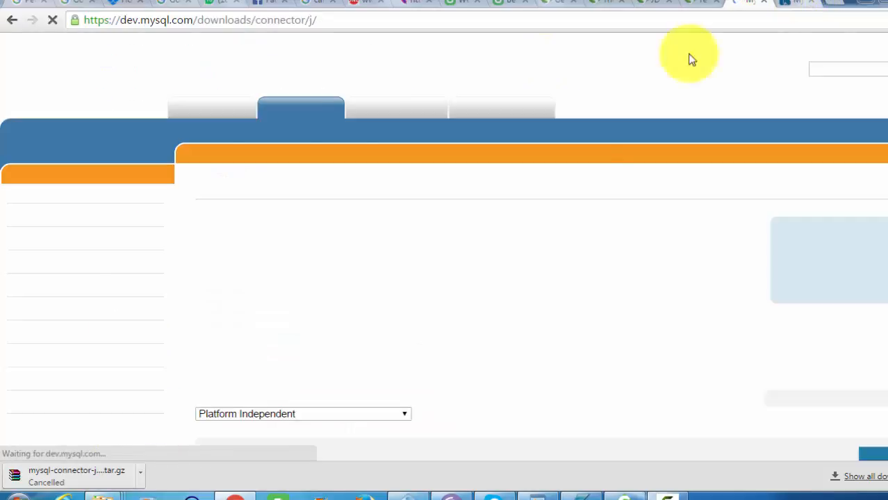
pyautogui.scroll(-1, 862, 138)
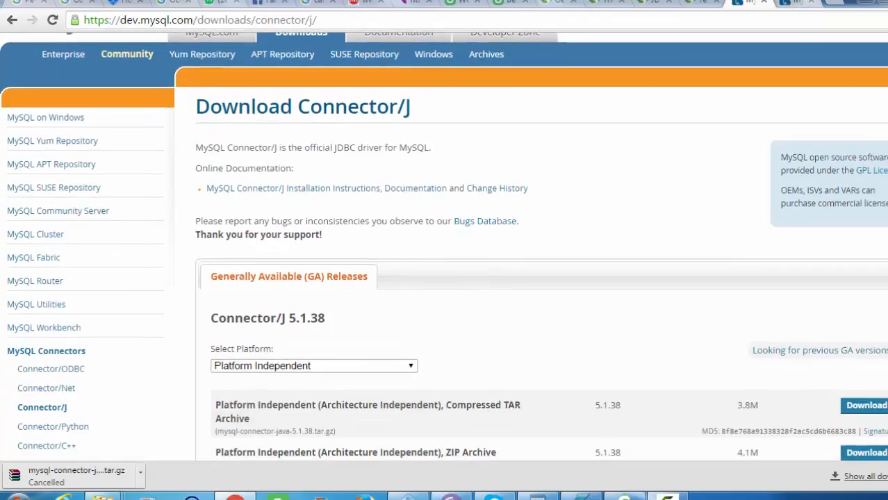
pyautogui.scroll(-2, 862, 209)
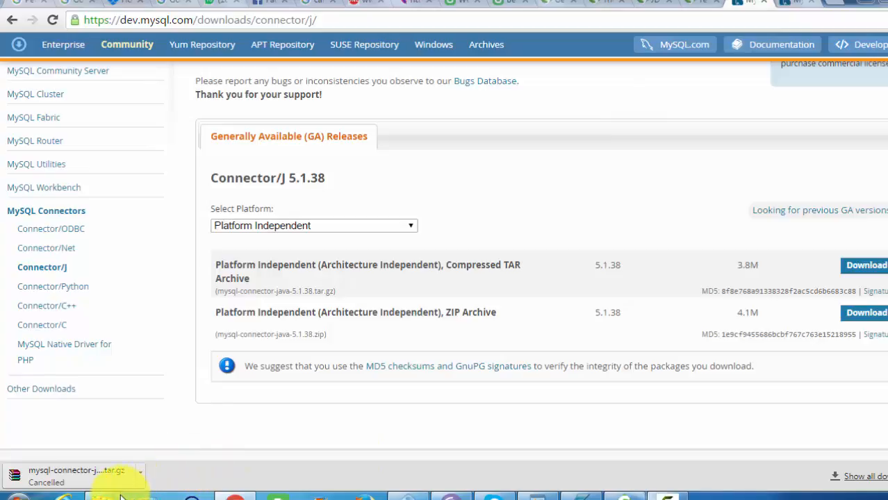
# Copy mysql-connector-java-5.0.8-bin.jar from its extracted download folder.
pyautogui.moveTo(105, 494)
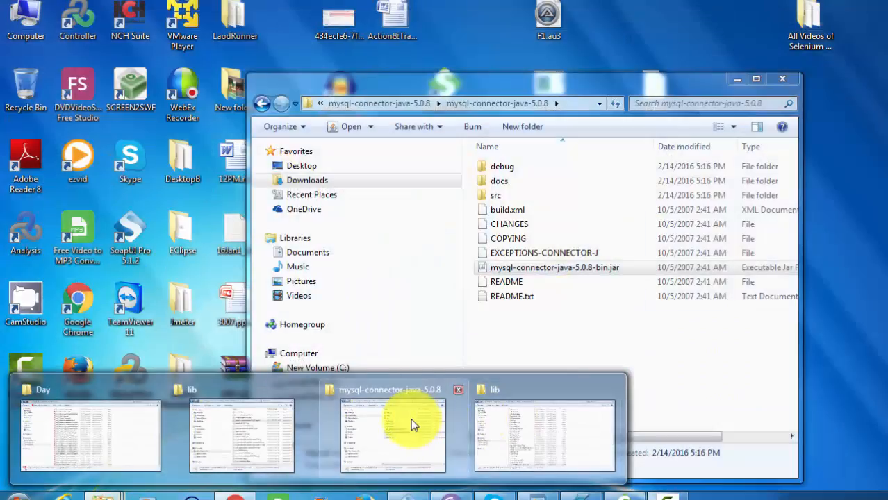
pyautogui.click(409, 421)
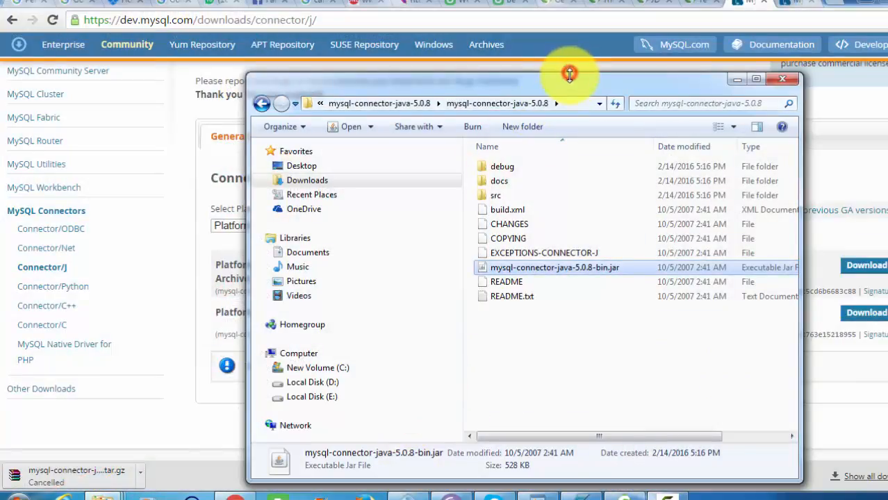
pyautogui.doubleClick(568, 72)
pyautogui.doubleClick(566, 5)
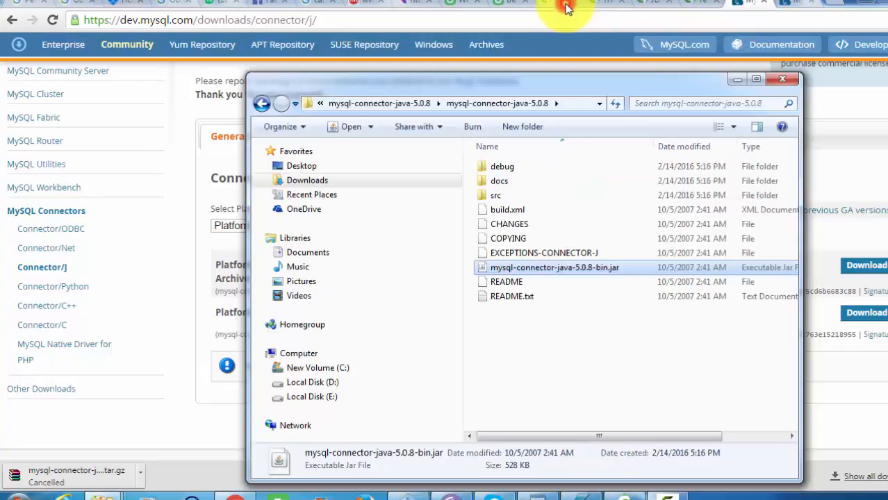
pyautogui.rightClick(571, 274)
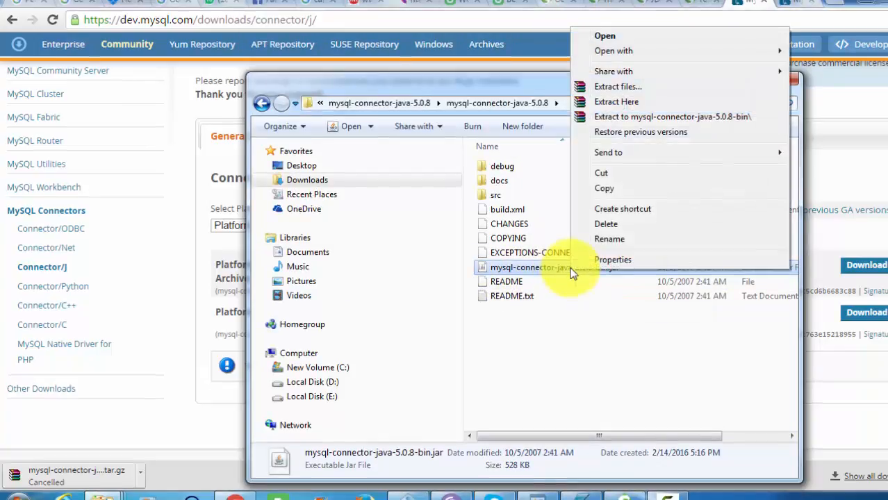
pyautogui.click(614, 189)
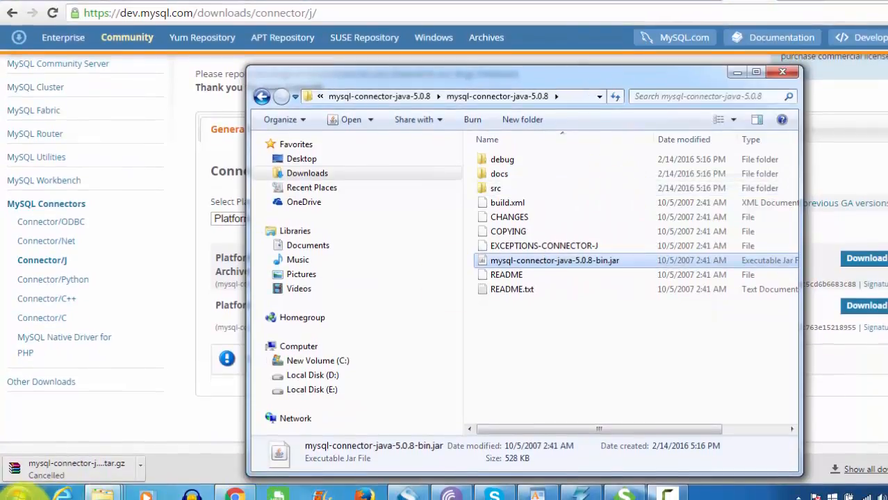
# Paste the connector jar into Program Files\SmartBear\SoapUI-5.2.1\lib and maximize Explorer.
pyautogui.click(16, 494)
pyautogui.write('C:')
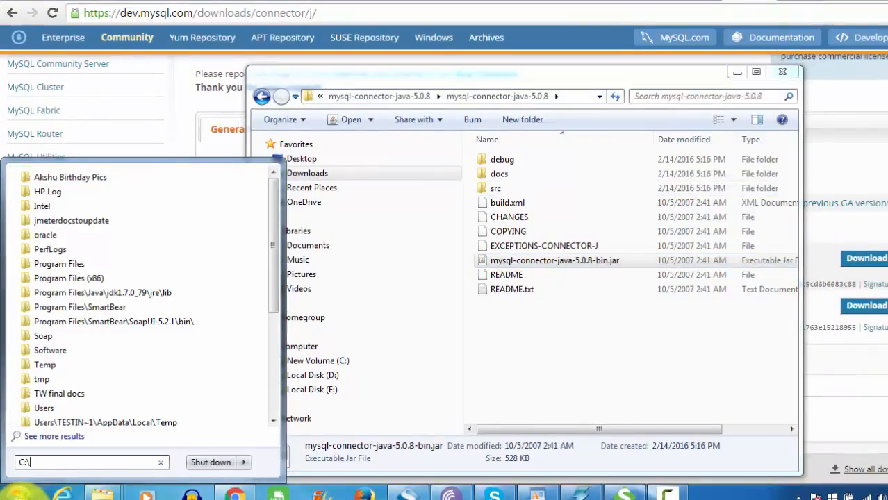
pyautogui.write('\\so')
pyautogui.press('BackSpace')
pyautogui.press('BackSpace')
pyautogui.write('Program Files')
pyautogui.press('Return')
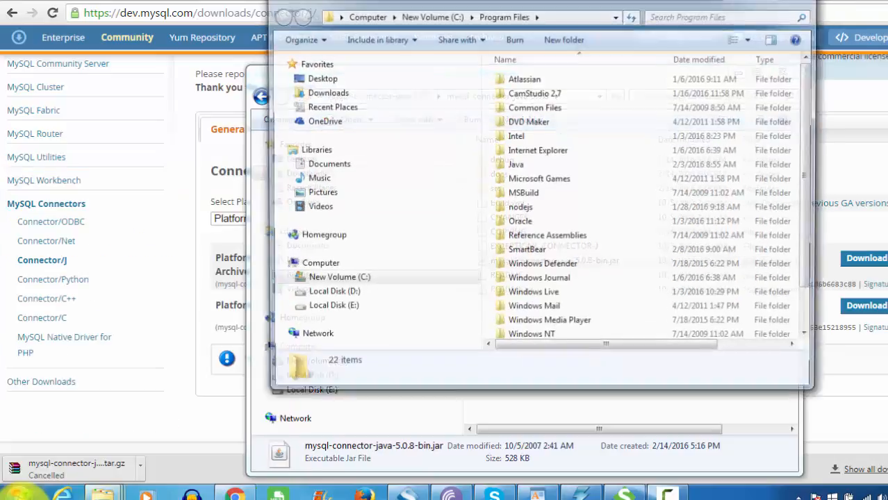
pyautogui.click(519, 196)
pyautogui.press('s')
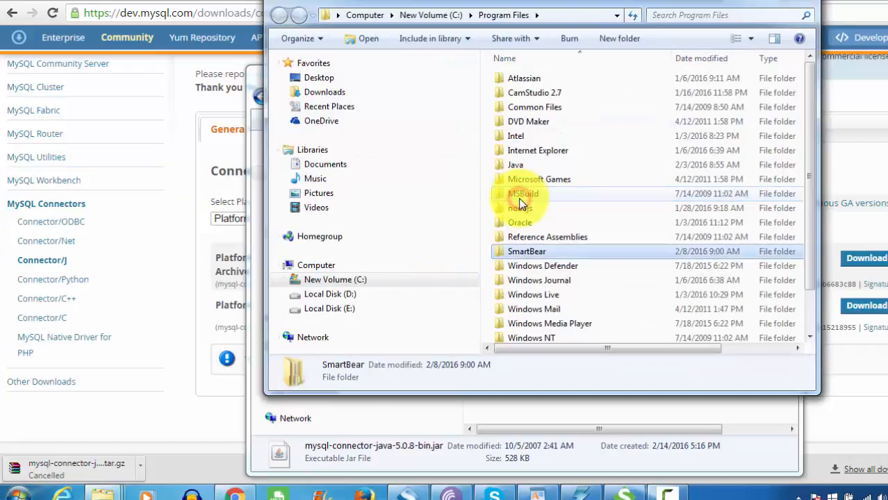
pyautogui.press('Return')
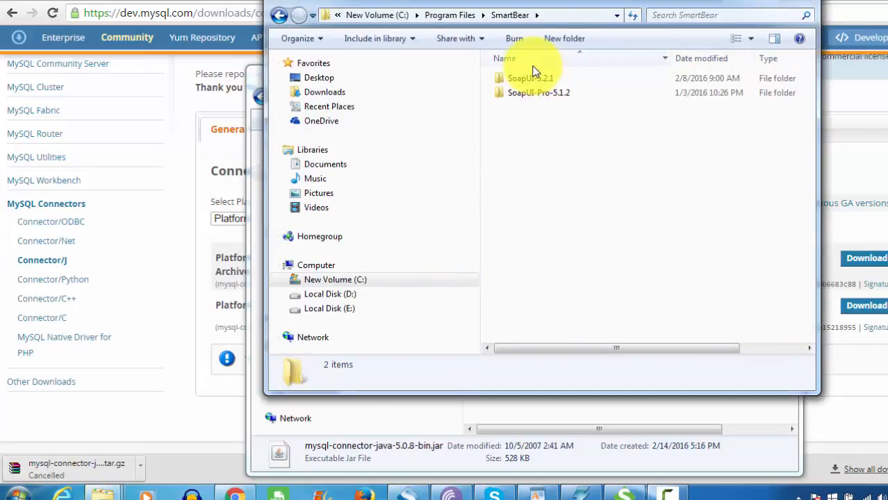
pyautogui.doubleClick(525, 79)
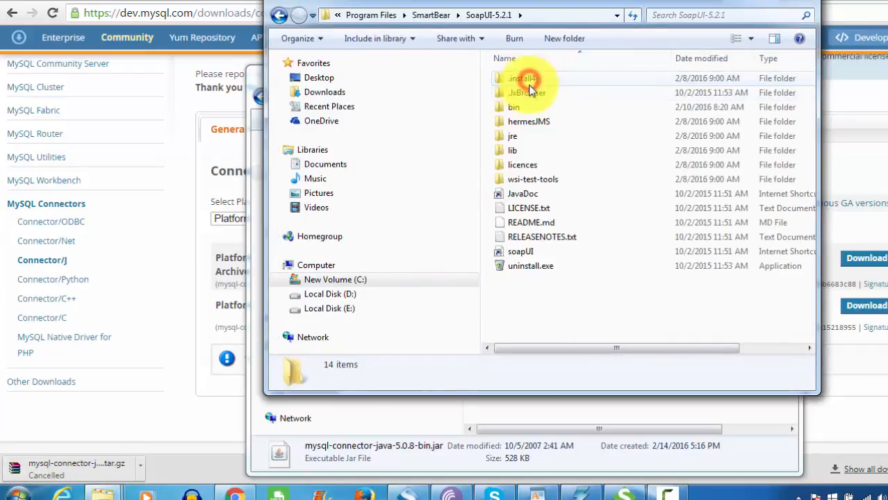
pyautogui.doubleClick(513, 150)
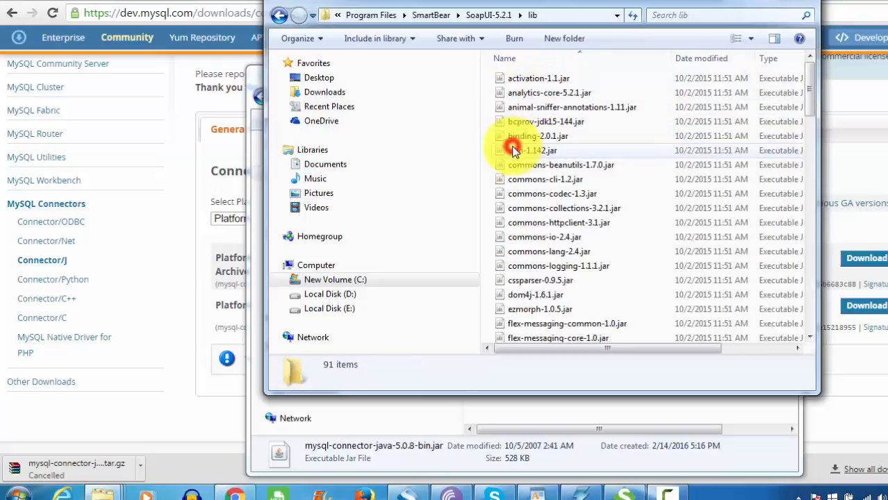
pyautogui.hotkey('ctrl', 'v')
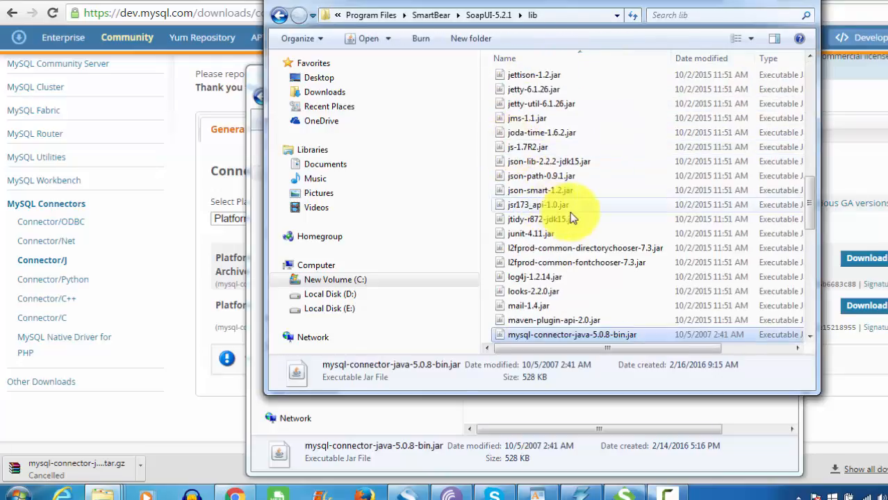
pyautogui.doubleClick(558, 4)
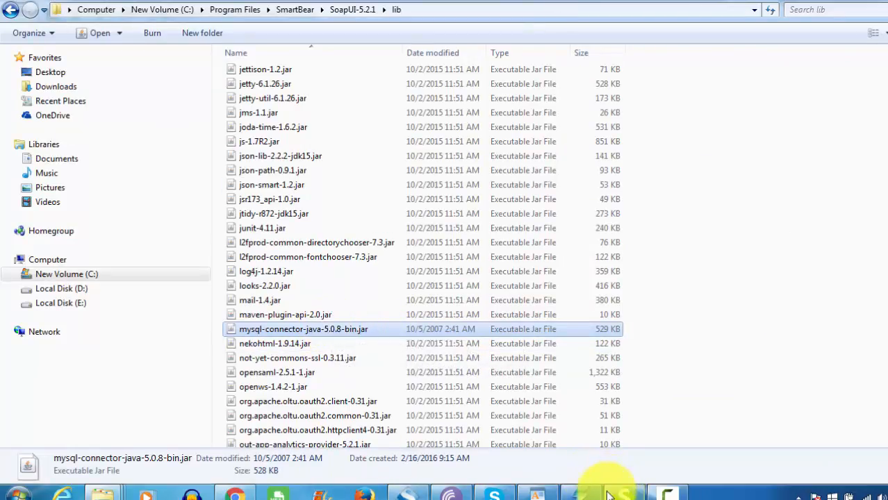
# Review the still-blank JDBC Request editor in SoapUI, then return to the Connector/J page.
pyautogui.click(637, 495)
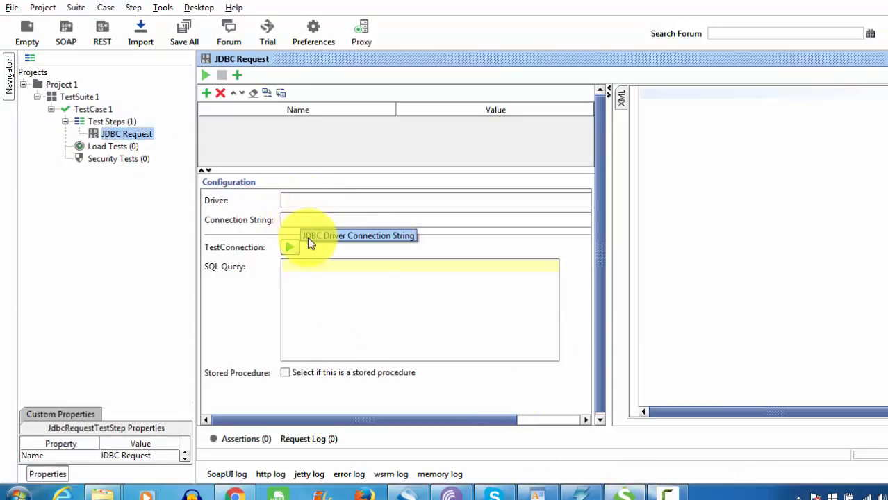
pyautogui.click(234, 200)
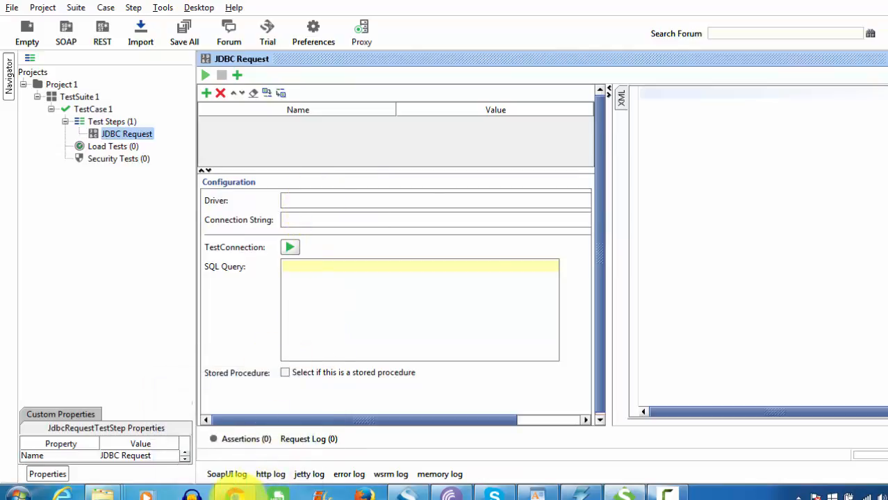
pyautogui.click(235, 493)
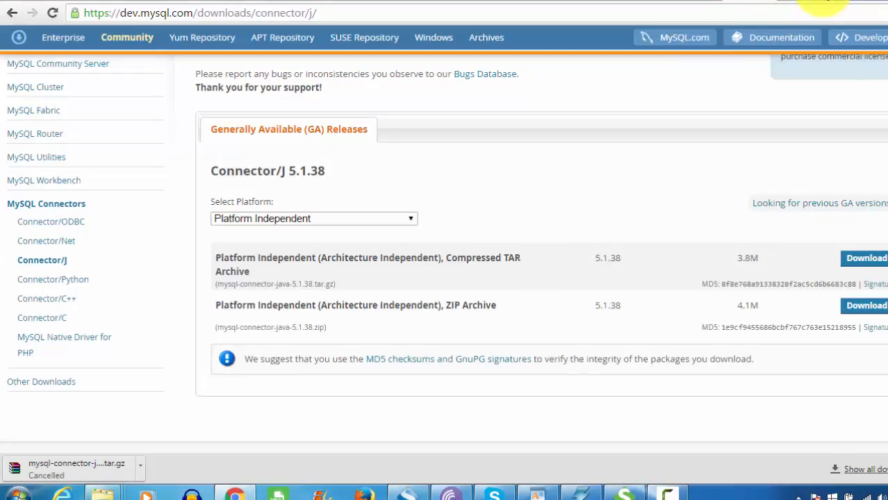
# Search Google in a new tab for 'mysql driver string'.
pyautogui.hotkey('ctrl', 't')
pyautogui.write('google.co.in')
pyautogui.press('Return')
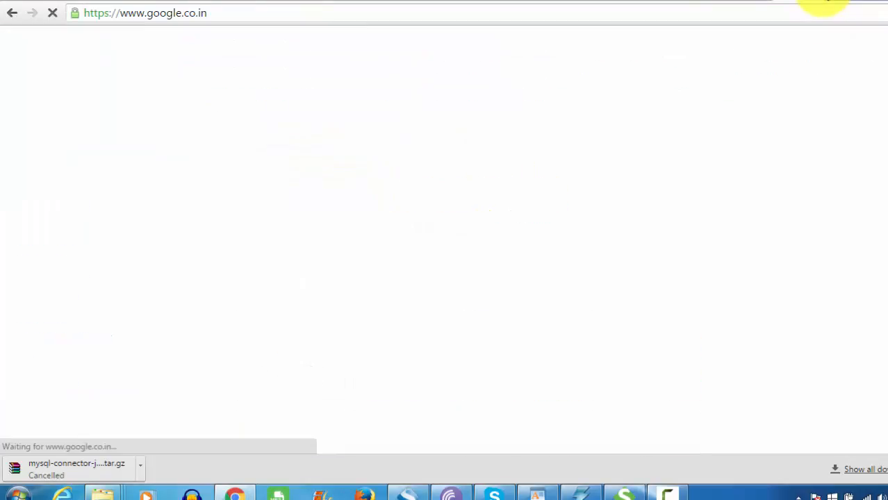
pyautogui.write('mysql')
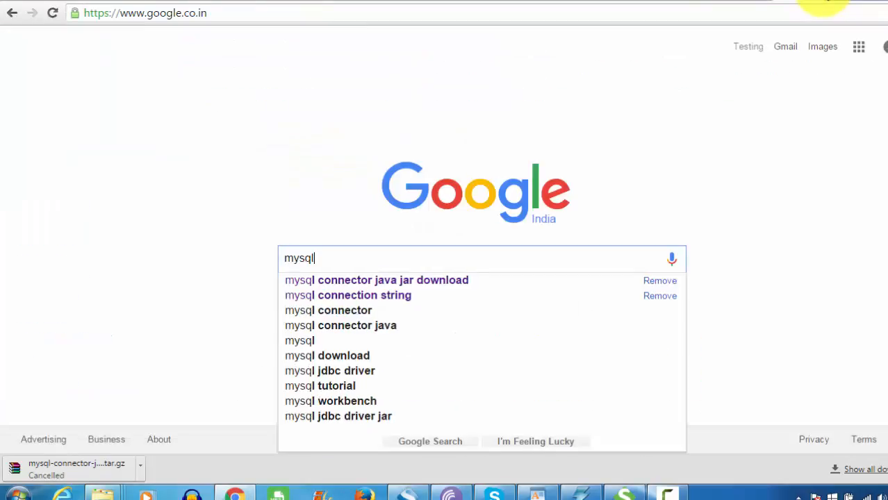
pyautogui.write(' driver ')
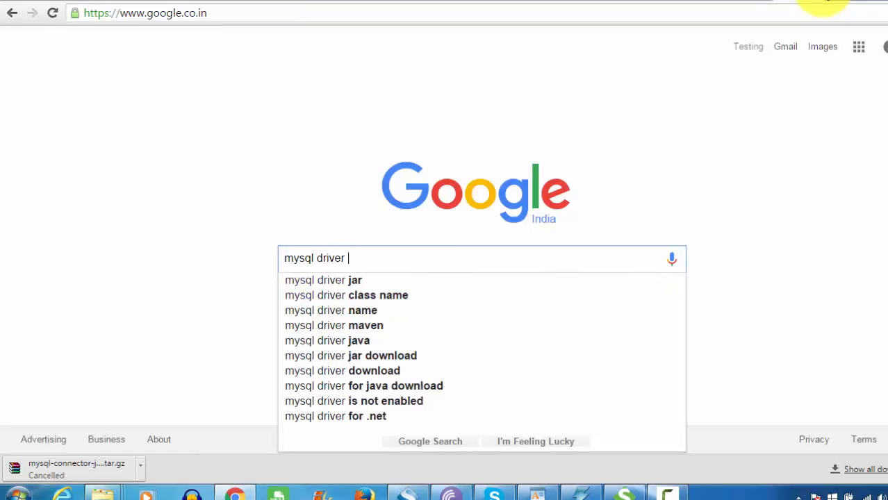
pyautogui.write('string')
pyautogui.press('Return')
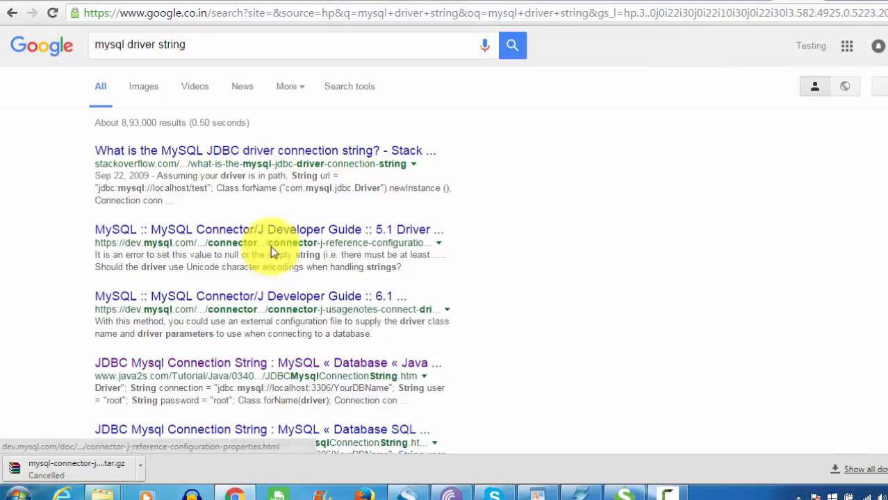
# Open the Connector/J guide, the third result and the java2s connection-string result in new tabs.
pyautogui.rightClick(277, 237)
pyautogui.rightClick(274, 227)
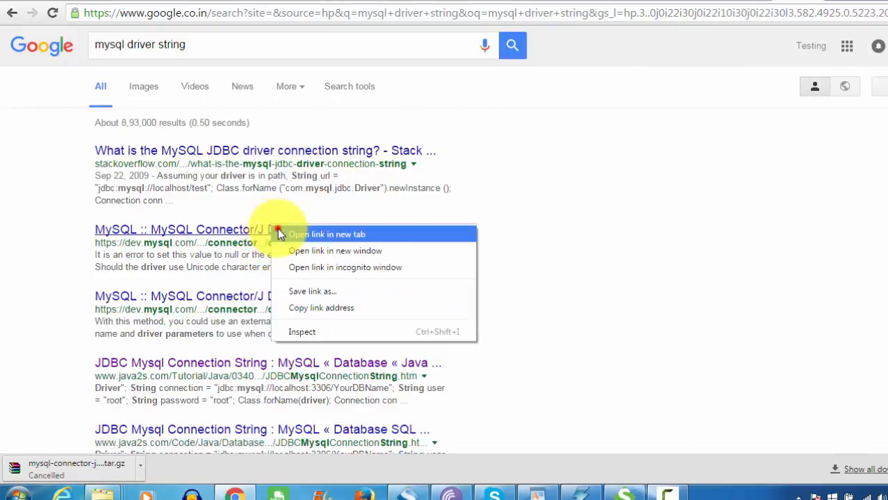
pyautogui.click(278, 229)
pyautogui.rightClick(271, 299)
pyautogui.click(320, 310)
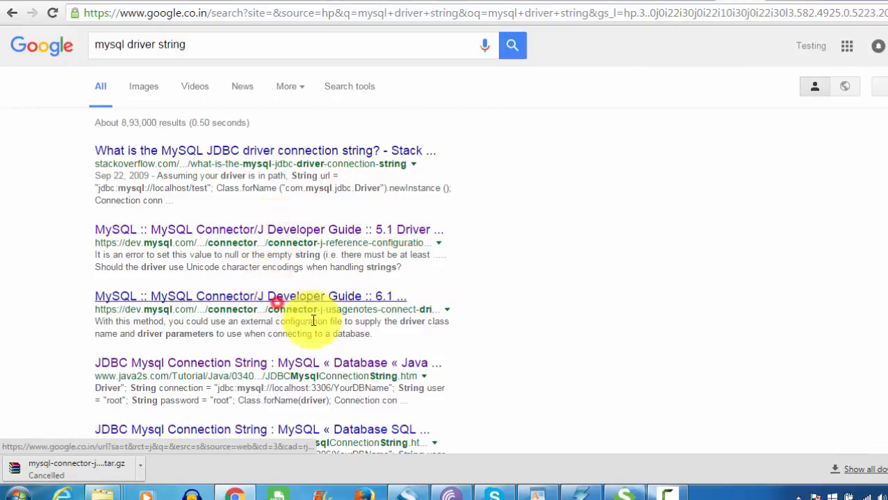
pyautogui.rightClick(295, 366)
pyautogui.click(323, 371)
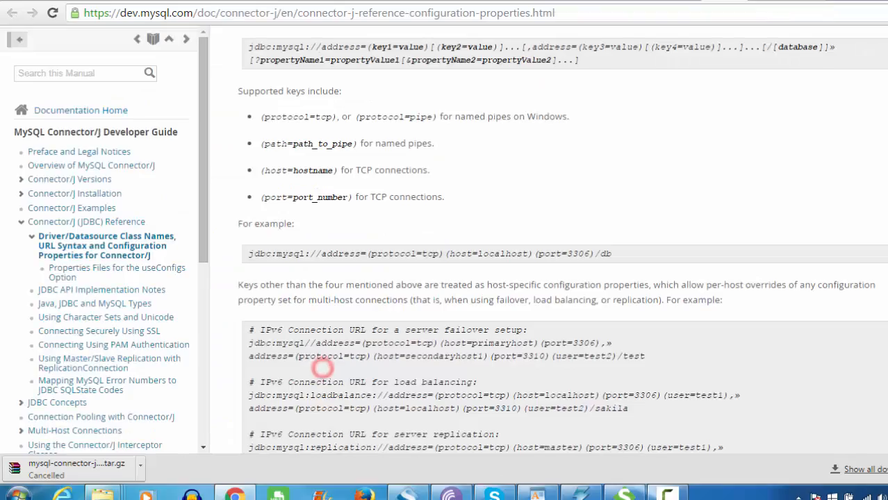
# Copy the driver class com.mysql.jdbc.Driver from the java2s sample code.
pyautogui.hotkey('ctrl', 'Tab')
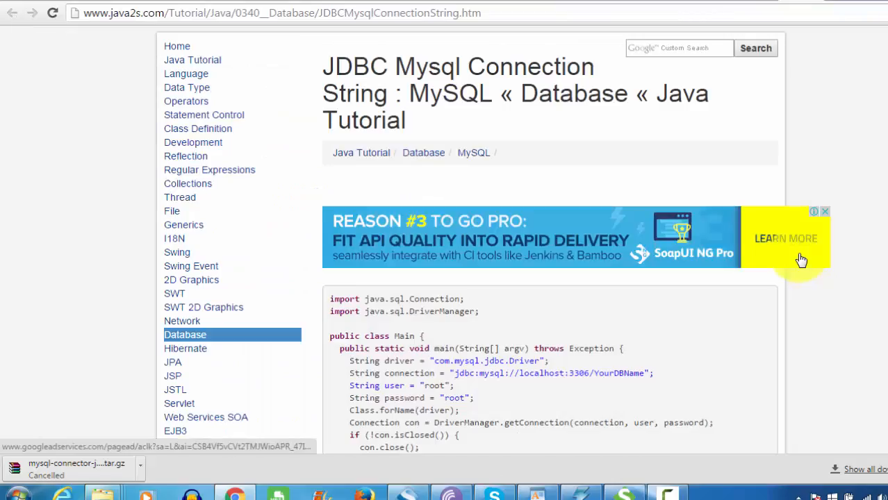
pyautogui.doubleClick(395, 361)
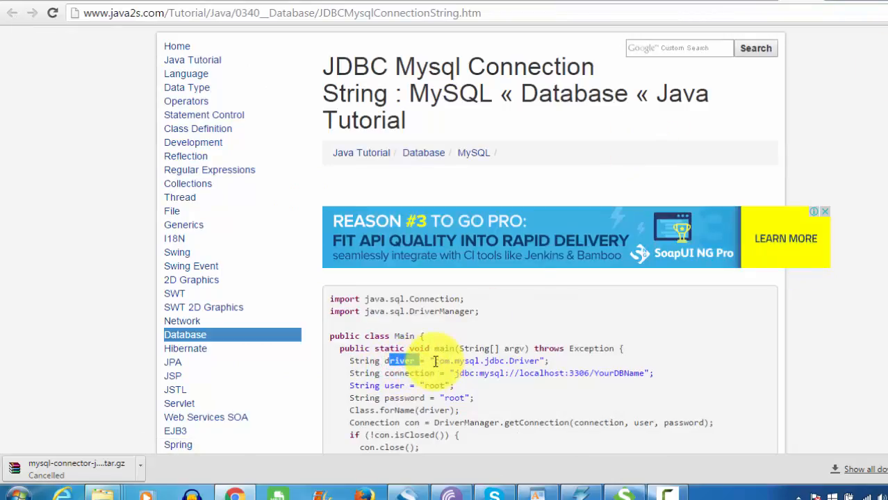
pyautogui.moveTo(434, 362); pyautogui.dragTo(538, 364)
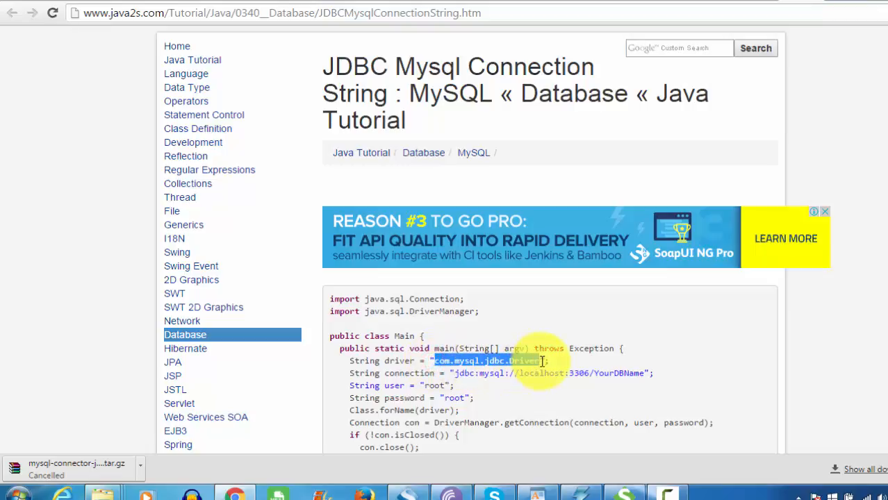
pyautogui.click(576, 493)
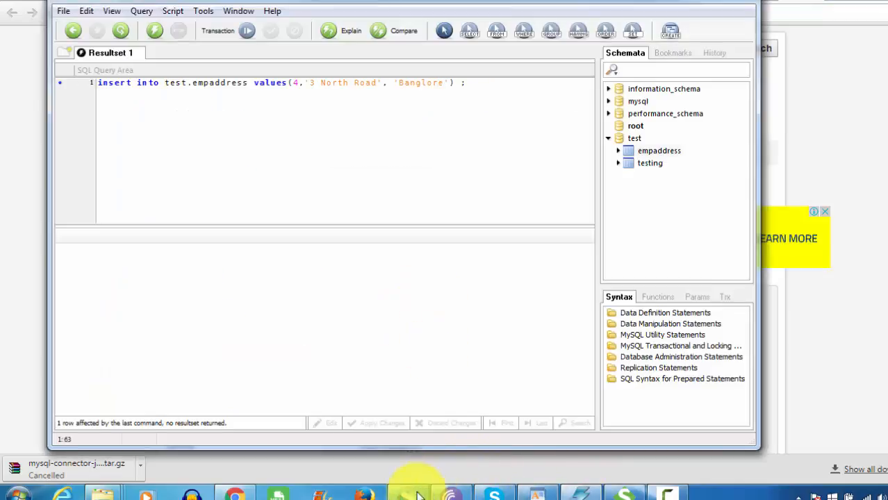
pyautogui.click(623, 493)
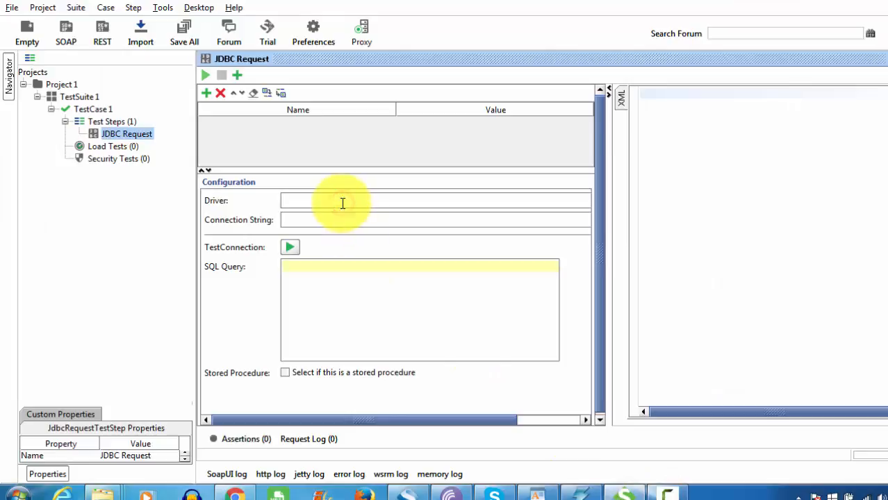
# Paste com.mysql.jdbc.Driver into the JDBC Request's Driver field.
pyautogui.write('com.mysql.jdbc.Driver')
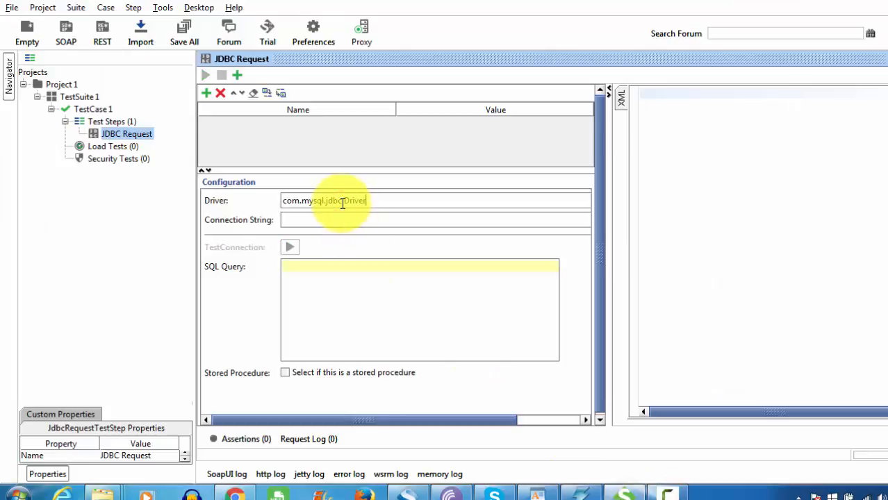
pyautogui.click(305, 220)
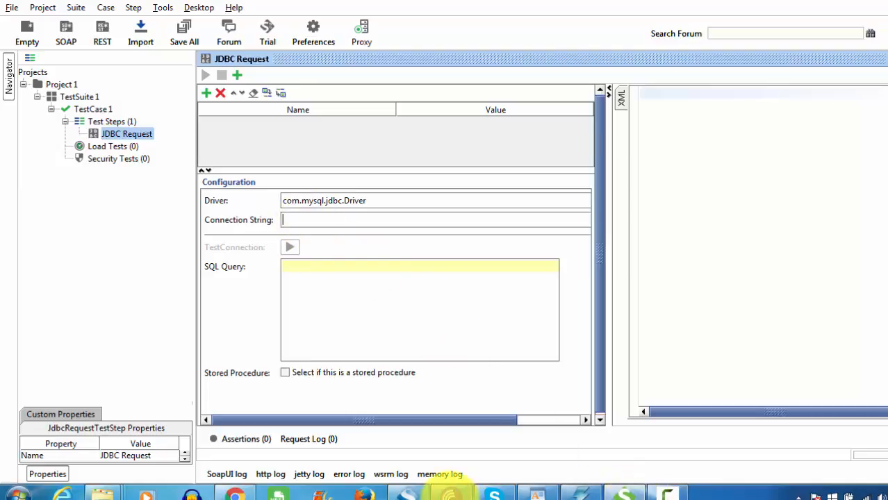
# Copy the java2s sample URL jdbc:mysql://localhost:3306/YourDBName for use in SoapUI.
pyautogui.click(234, 494)
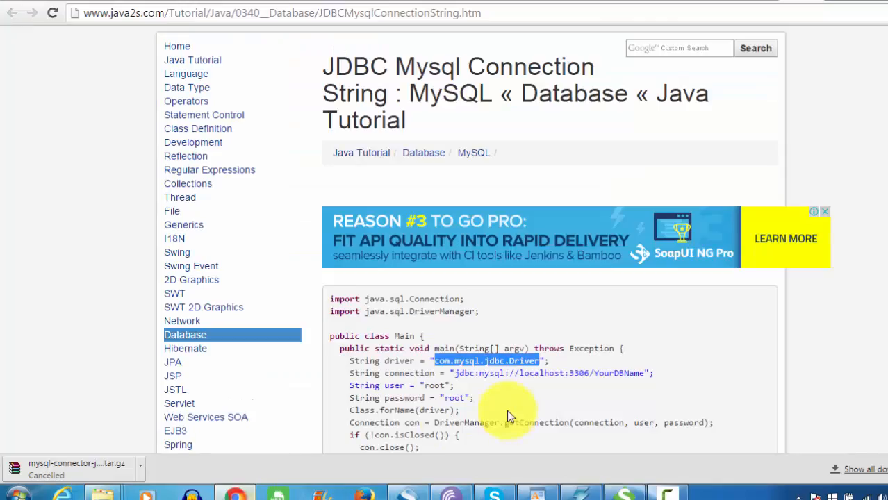
pyautogui.scroll(-1, 812, 301)
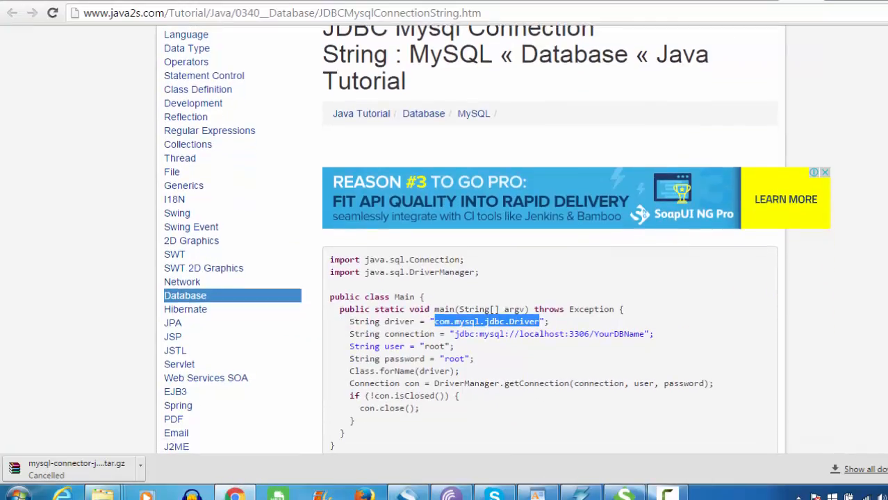
pyautogui.moveTo(455, 334); pyautogui.dragTo(639, 334)
pyautogui.hotkey('ctrl', 'c')
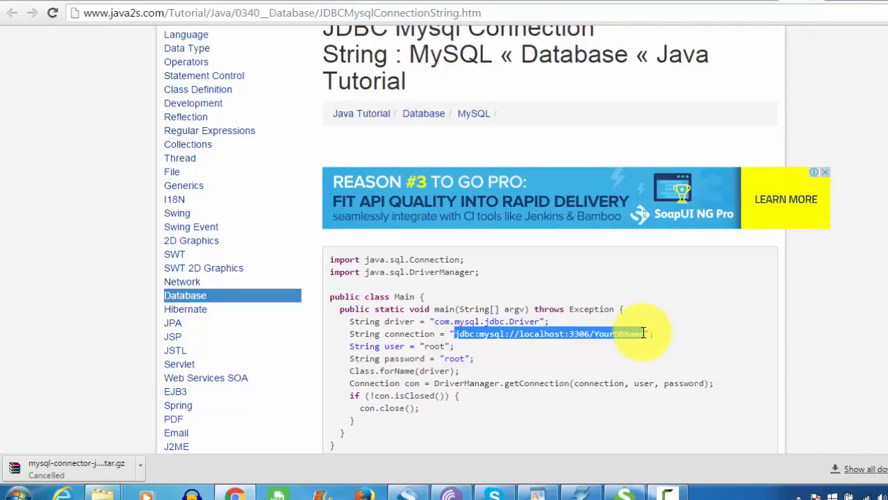
pyautogui.hotkey('alt', 'Tab')
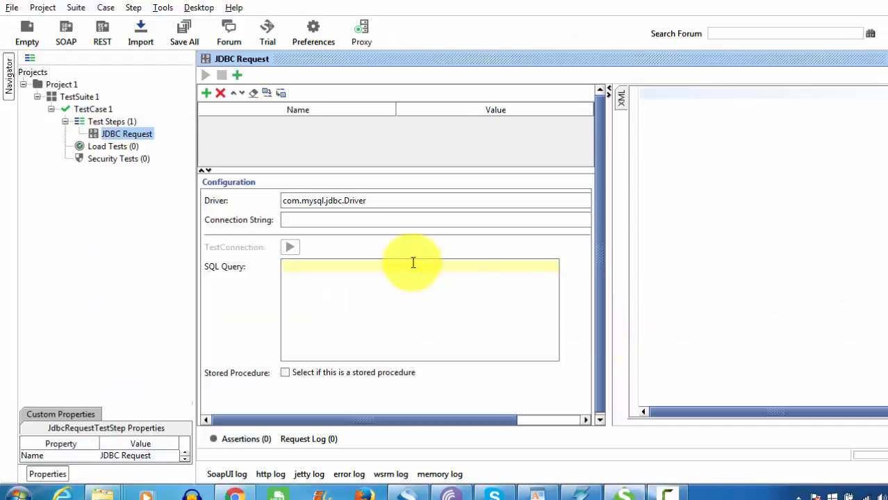
# Paste the sample URL and edit it to jdbc:mysql://localhost:3306/test?user=root&password= plus the database password.
pyautogui.hotkey('ctrl', 'v')
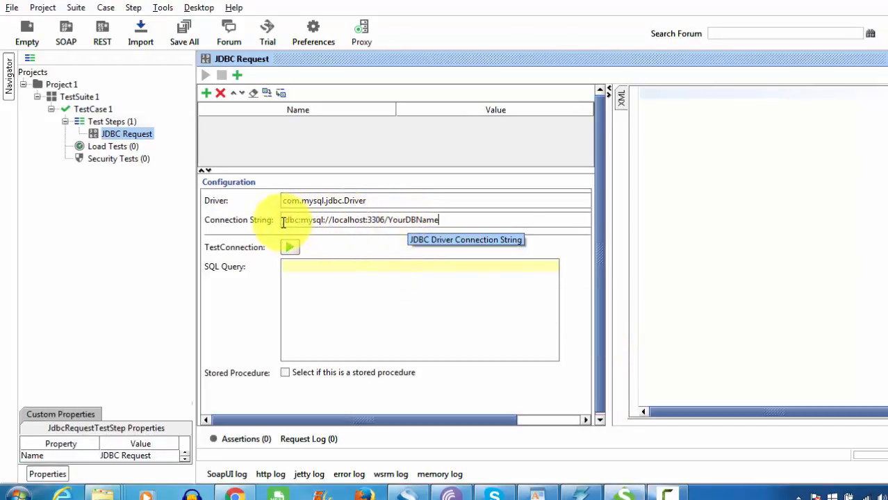
pyautogui.moveTo(283, 220); pyautogui.dragTo(381, 220)
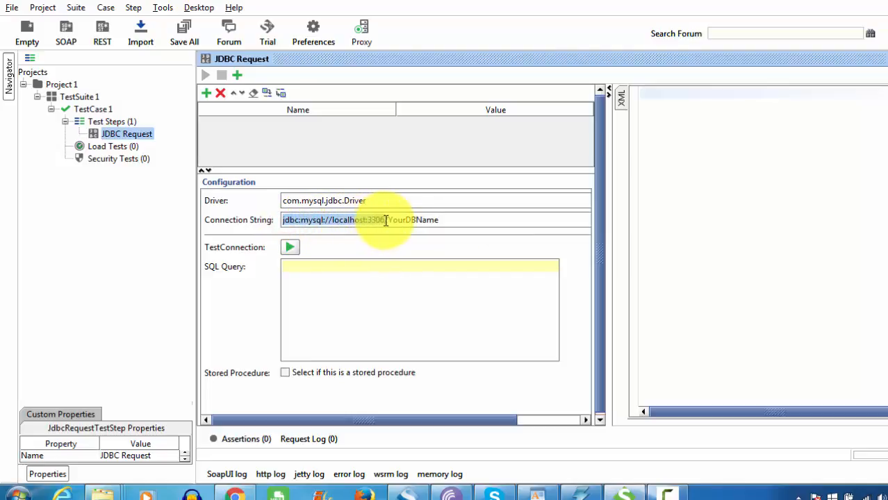
pyautogui.moveTo(386, 221); pyautogui.dragTo(456, 218)
pyautogui.write('test')
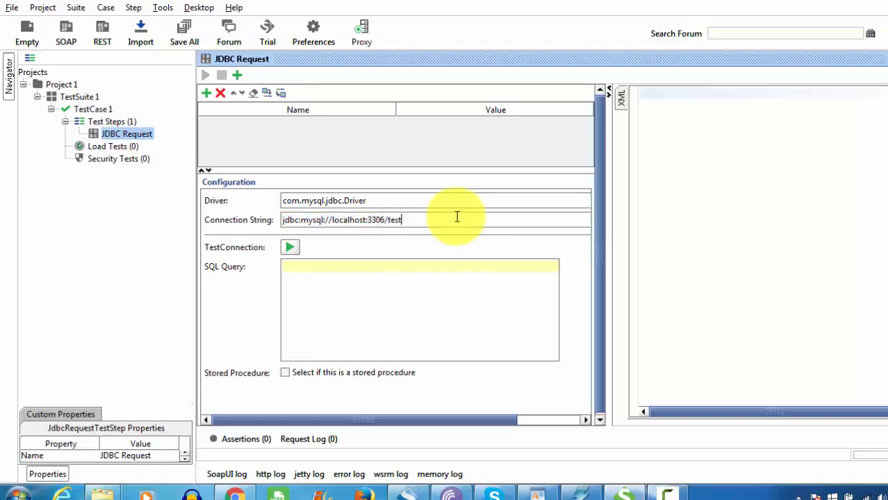
pyautogui.write('/')
pyautogui.write('user')
pyautogui.write('=t')
pyautogui.write('oot')
pyautogui.write('&')
pyautogui.click(407, 221)
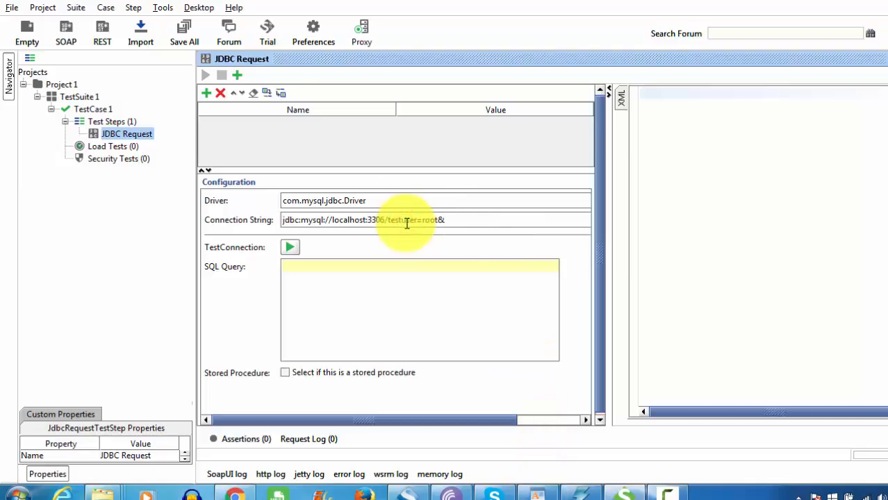
pyautogui.write('?')
pyautogui.click(453, 221)
pyautogui.write('pa')
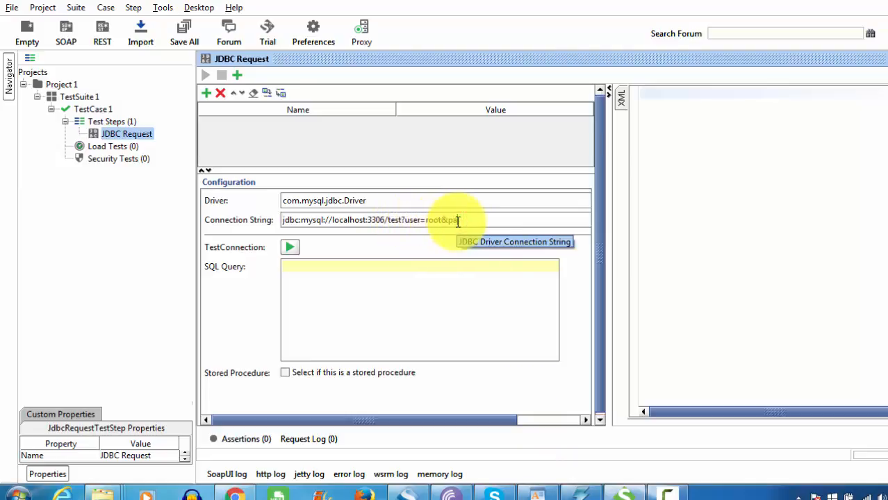
pyautogui.write('ssword=root')
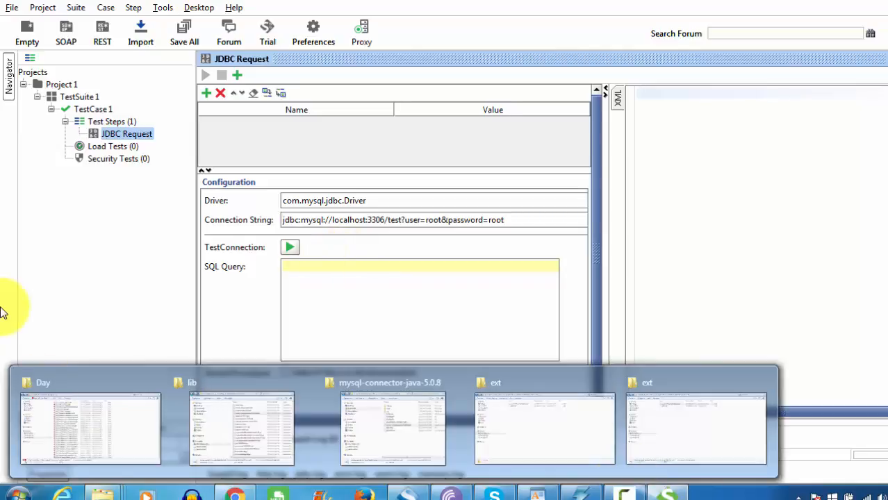
# Run TestConnection and check the 'The Connection Successfully Tested' message.
pyautogui.click(290, 246)
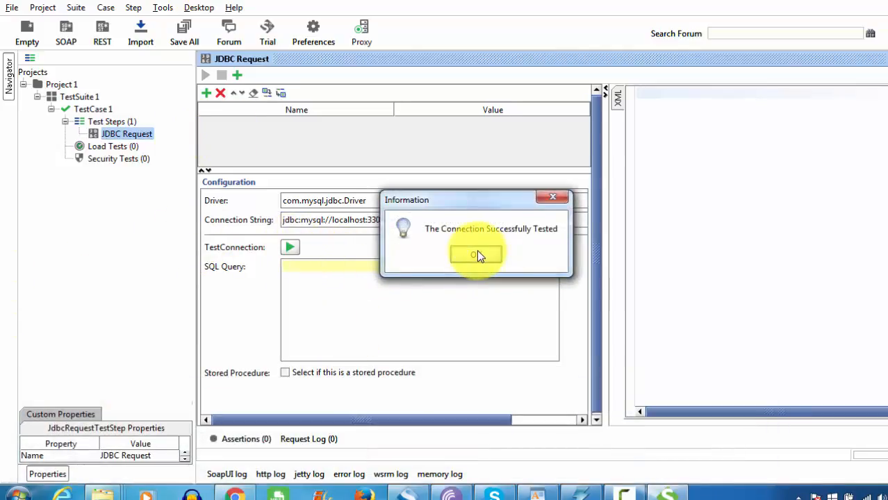
pyautogui.moveTo(467, 207); pyautogui.dragTo(451, 292)
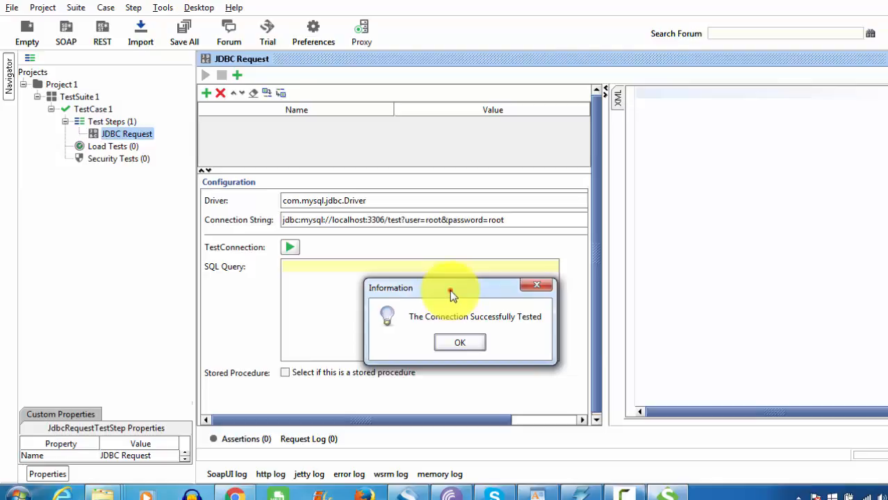
pyautogui.moveTo(449, 290); pyautogui.dragTo(450, 272)
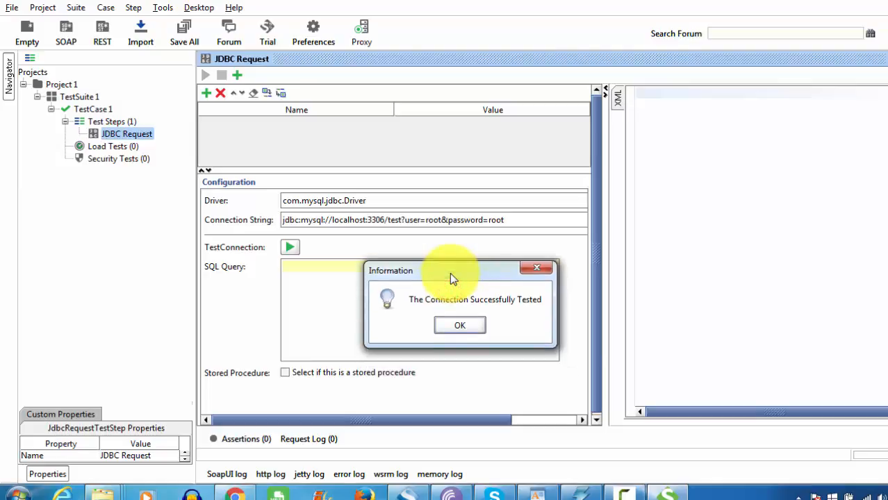
pyautogui.moveTo(449, 272); pyautogui.dragTo(614, 106)
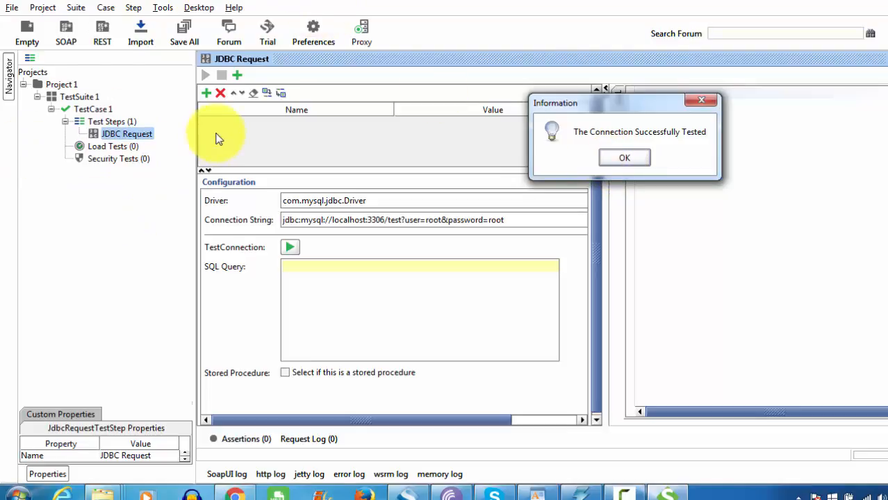
pyautogui.moveTo(582, 101); pyautogui.dragTo(393, 272)
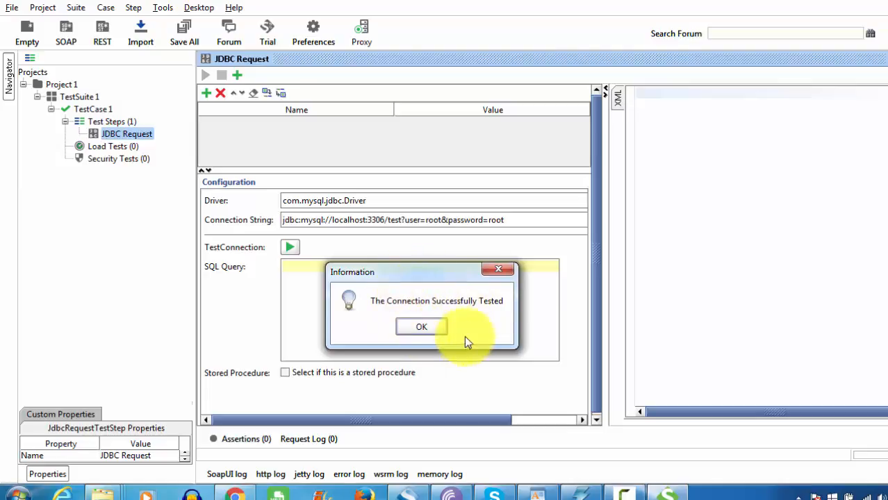
# Dismiss the connection success message and begin the SQL query with 'select id,name,'.
pyautogui.click(421, 327)
pyautogui.click(371, 284)
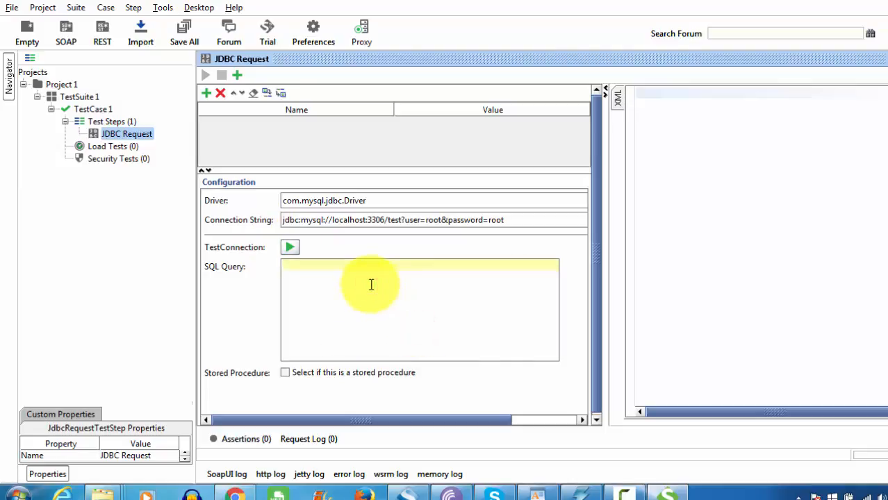
pyautogui.write('select id,name,address')
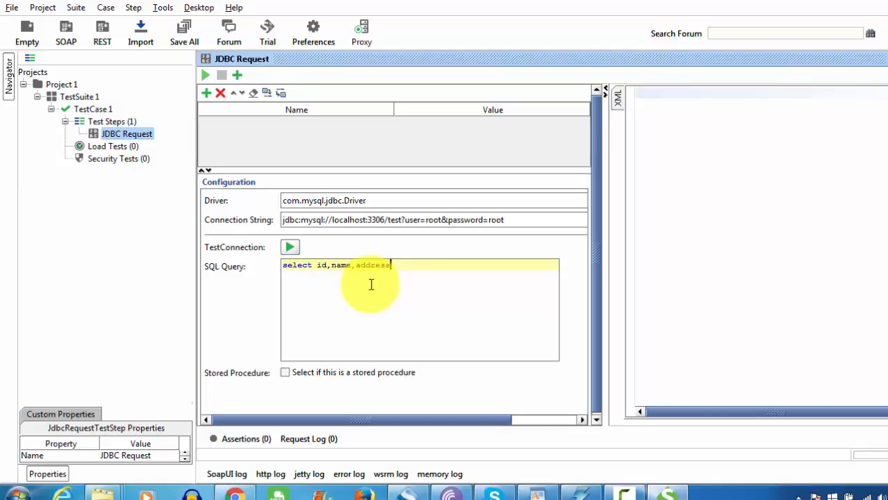
pyautogui.press('BackSpace')
pyautogui.press('BackSpace')
pyautogui.press('BackSpace')
pyautogui.press('BackSpace')
pyautogui.press('BackSpace')
pyautogui.press('BackSpace')
pyautogui.press('BackSpace')
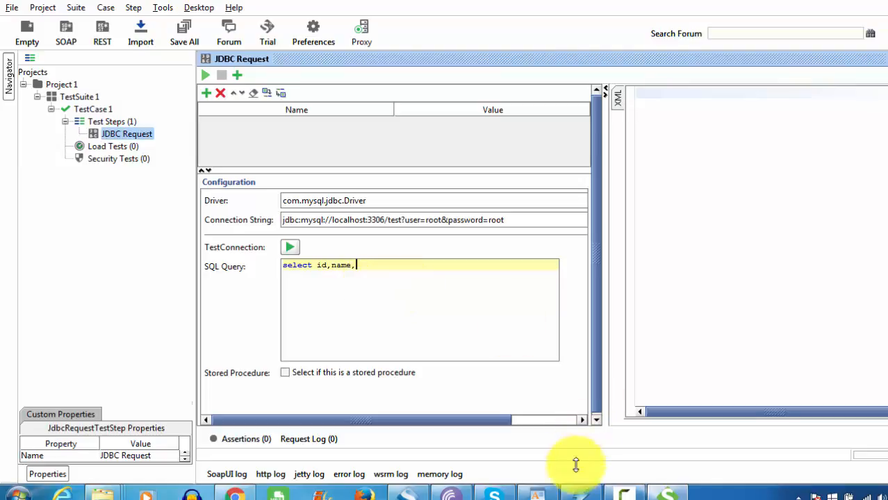
# Check the testing table's columns in MySQL Workbench, then continue the query with 'age from testing;'.
pyautogui.click(580, 494)
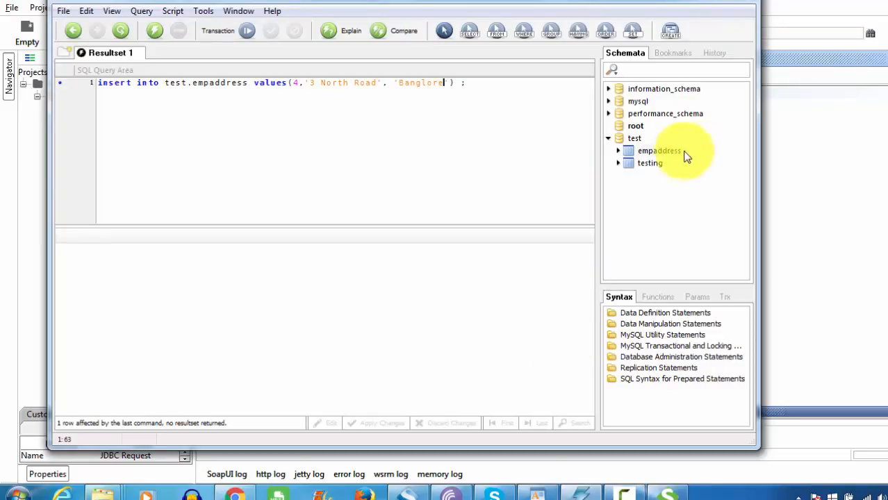
pyautogui.doubleClick(648, 162)
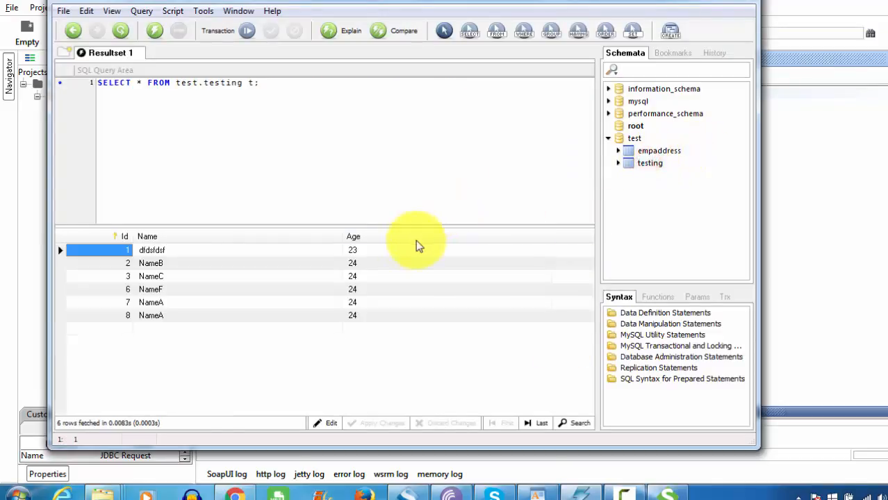
pyautogui.hotkey('alt', 'Tab')
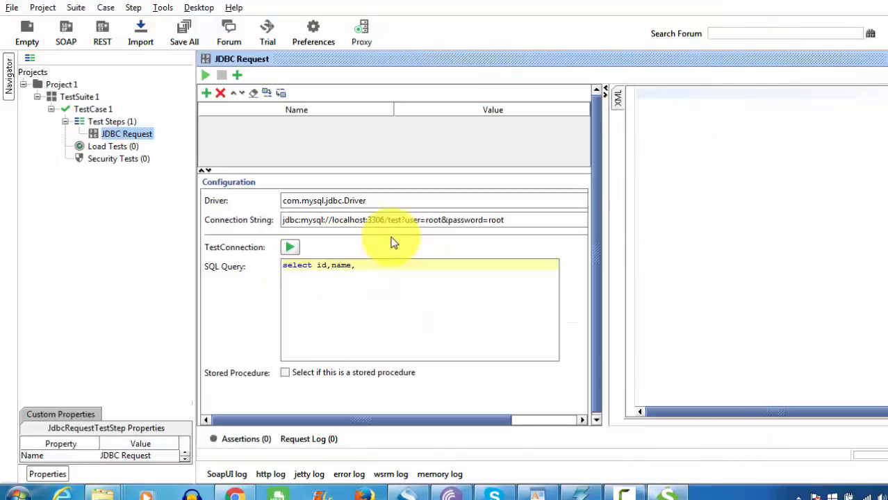
pyautogui.write('age from testing;')
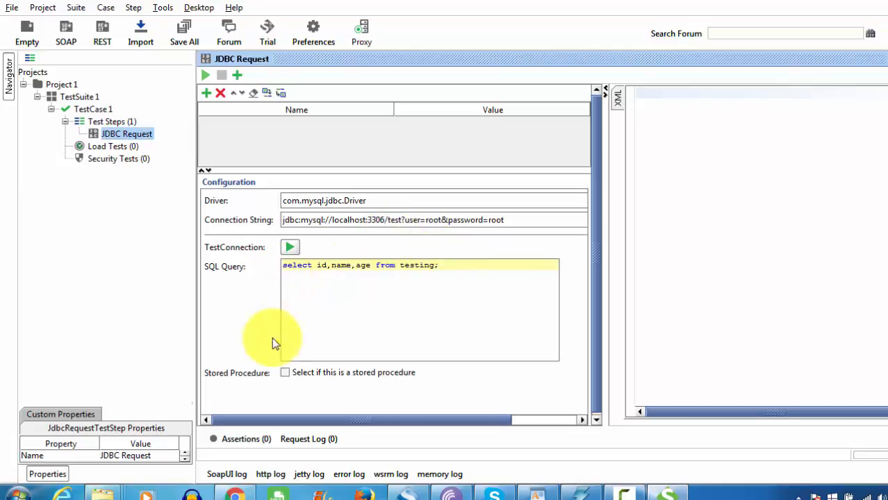
# Run the query 'select id,name,age from testing;' to get the XML rows.
pyautogui.click(204, 75)
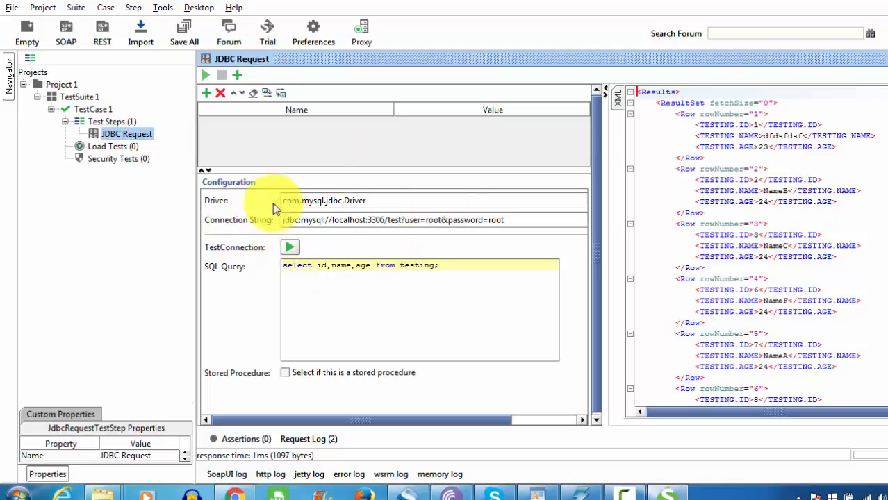
# Validate the XML response rows and acknowledge the Validation OK result.
pyautogui.moveTo(532, 221); pyautogui.dragTo(242, 217)
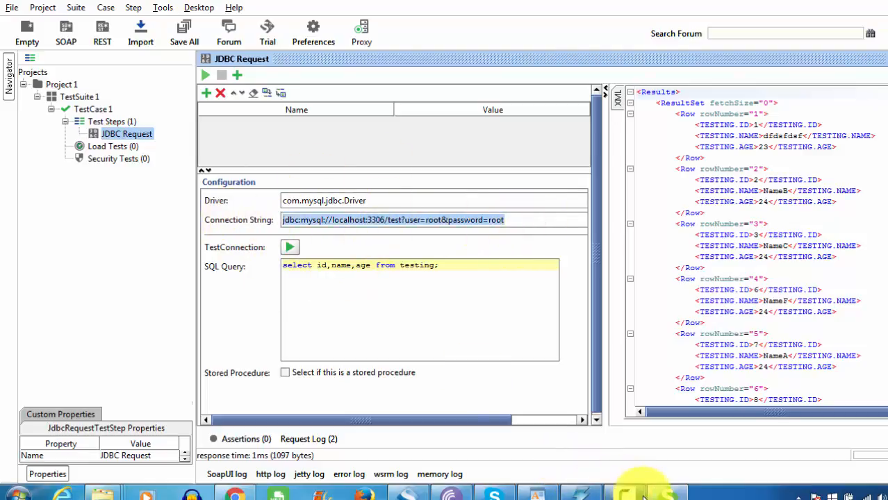
pyautogui.scroll(-2, 761, 250)
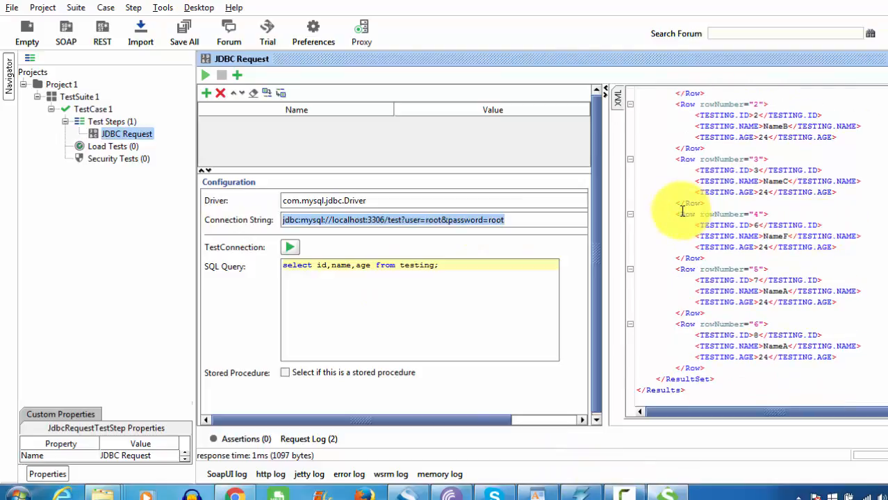
pyautogui.click(764, 180)
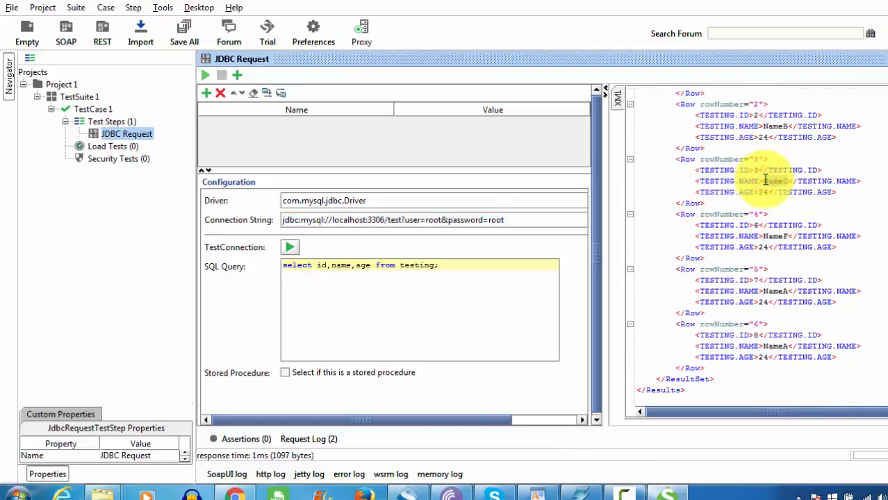
pyautogui.rightClick(766, 182)
pyautogui.click(781, 188)
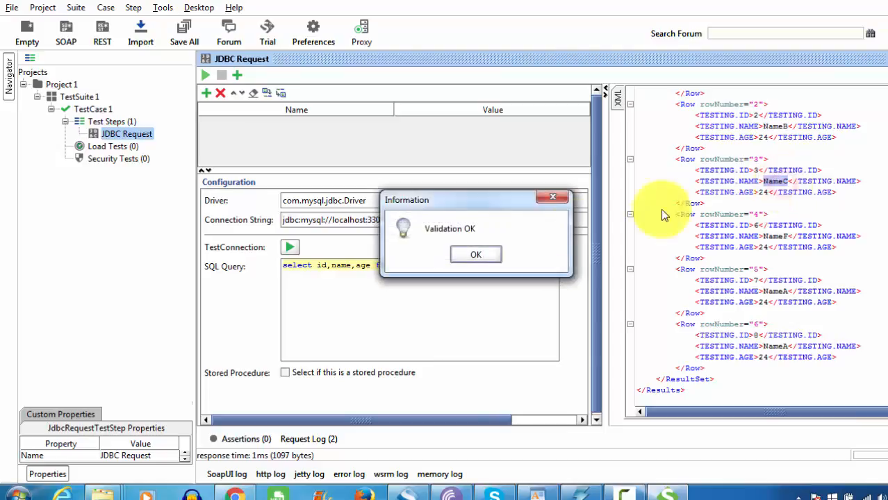
pyautogui.click(486, 252)
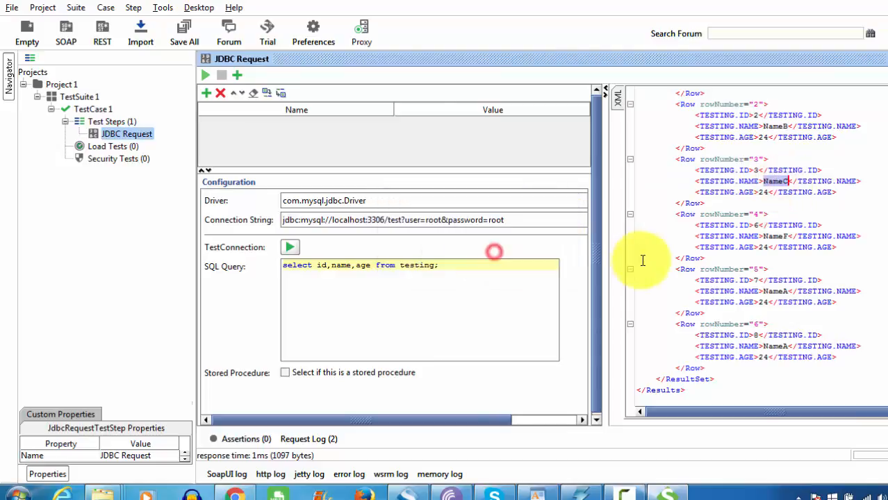
pyautogui.rightClick(769, 182)
pyautogui.click(529, 173)
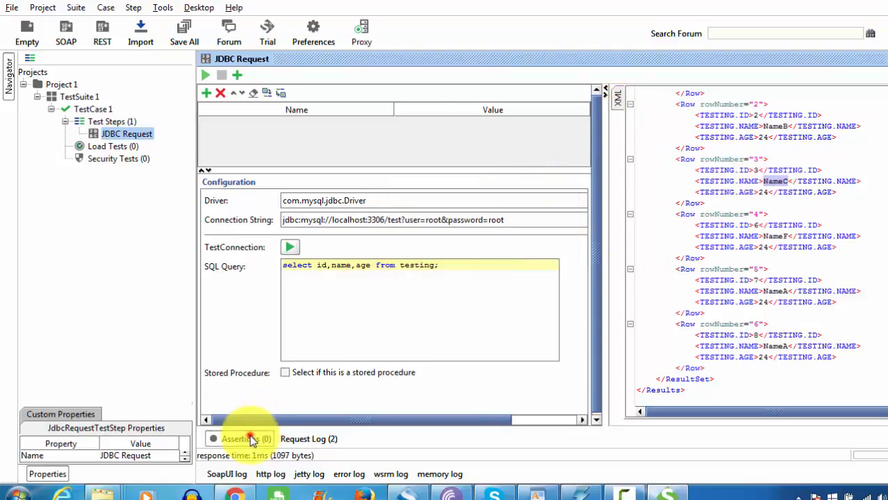
# Expand the empty Assertions panel and review the com.mysql.jdbc.Driver and connection string fields.
pyautogui.click(244, 438)
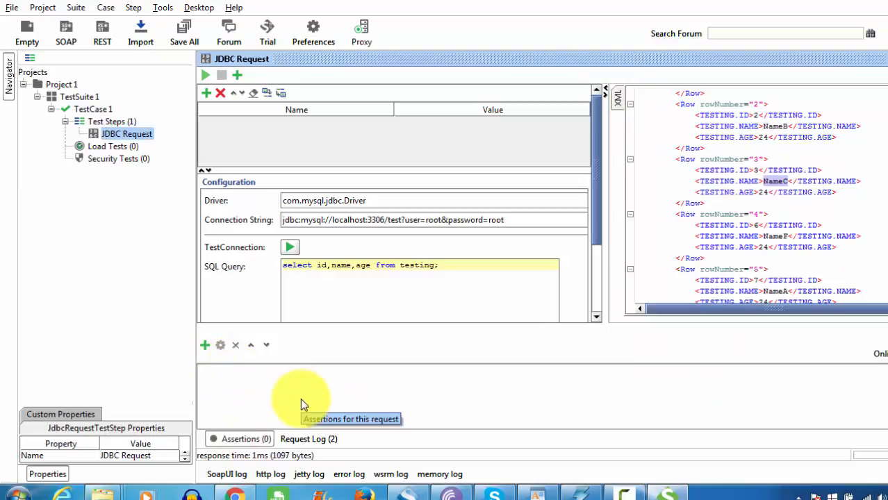
pyautogui.click(757, 193)
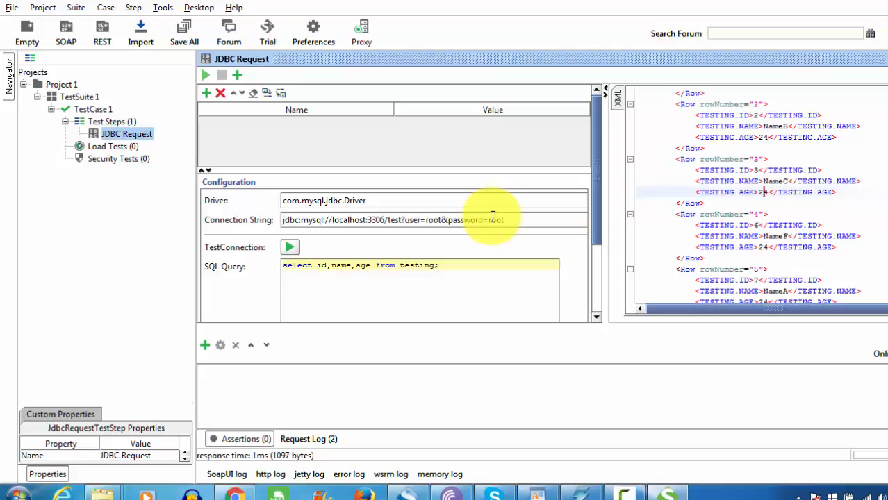
pyautogui.click(372, 195)
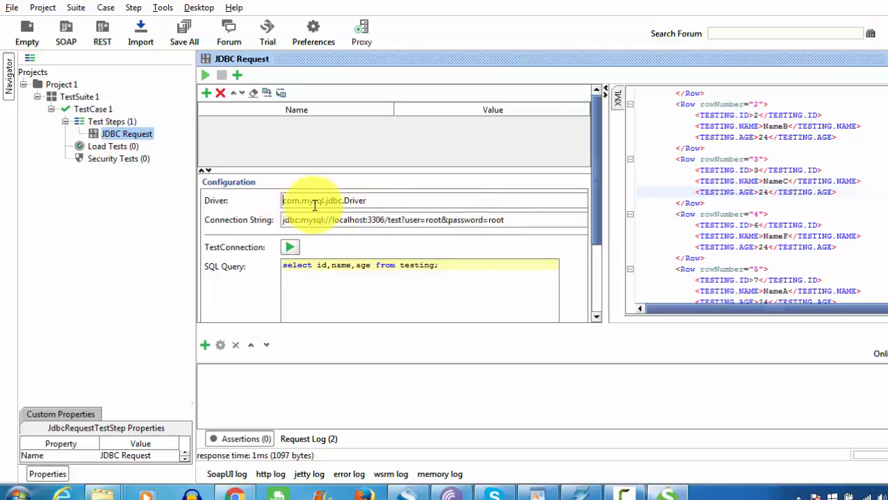
pyautogui.moveTo(294, 220); pyautogui.dragTo(473, 220)
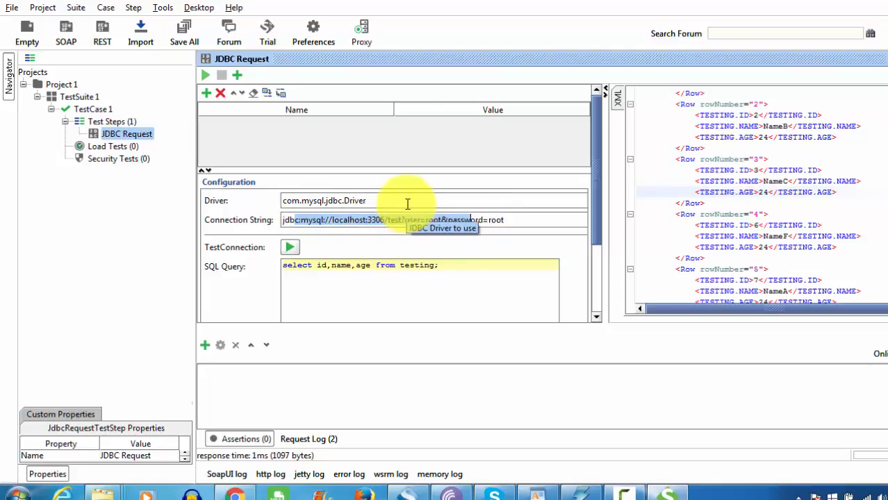
pyautogui.moveTo(396, 201); pyautogui.dragTo(270, 200)
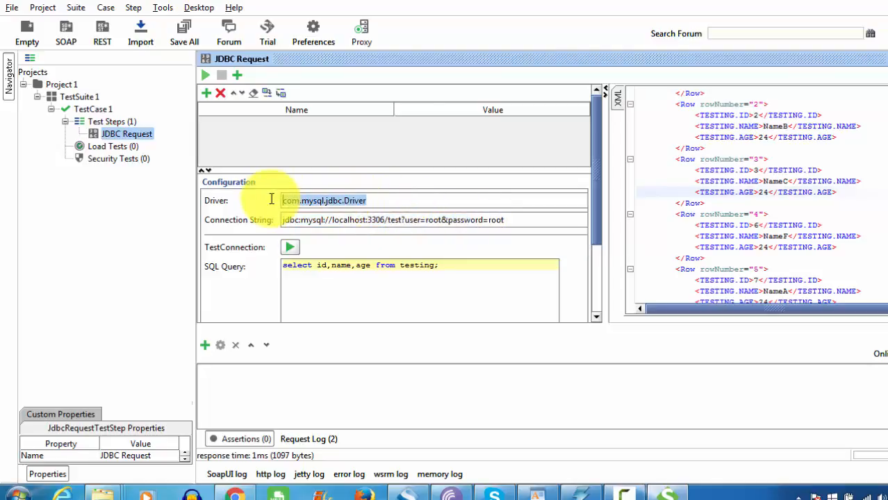